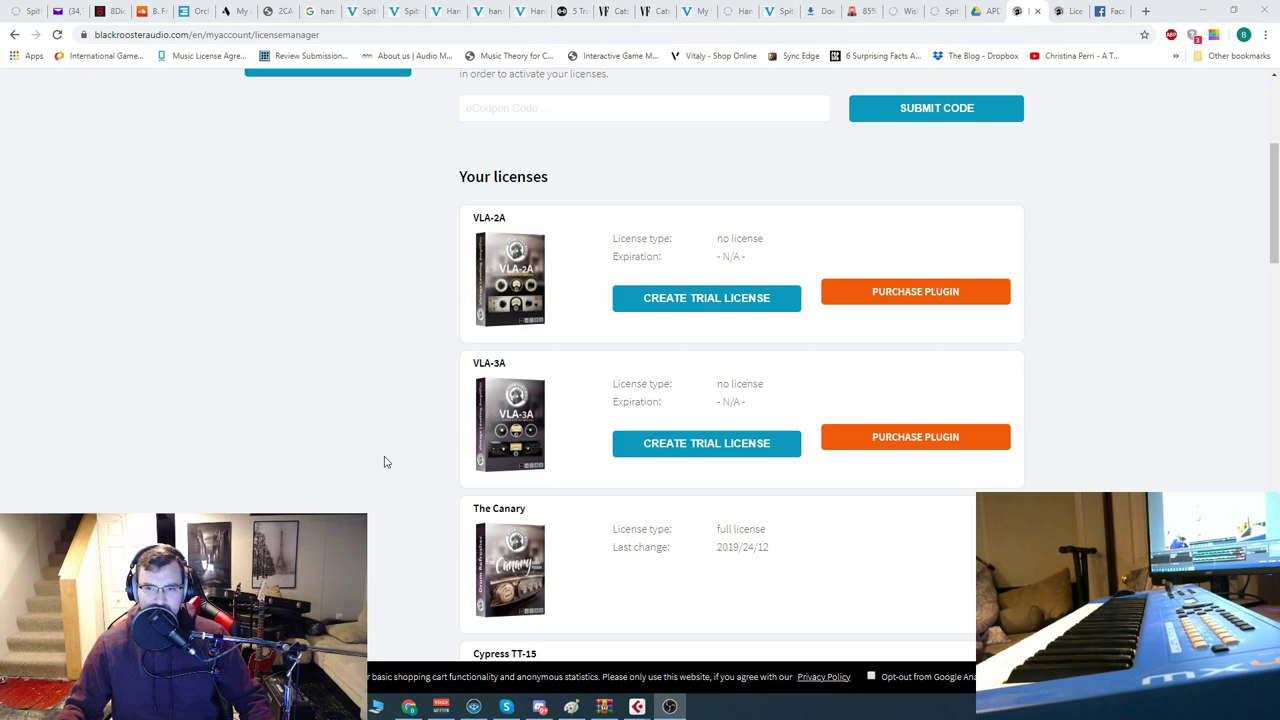
# Review the plug-in licenses on the Black Rooster Audio page, switch to the Cubase project and show the Spire-1.1 mixer channel.
pyautogui.scroll(-5, 318, 448)
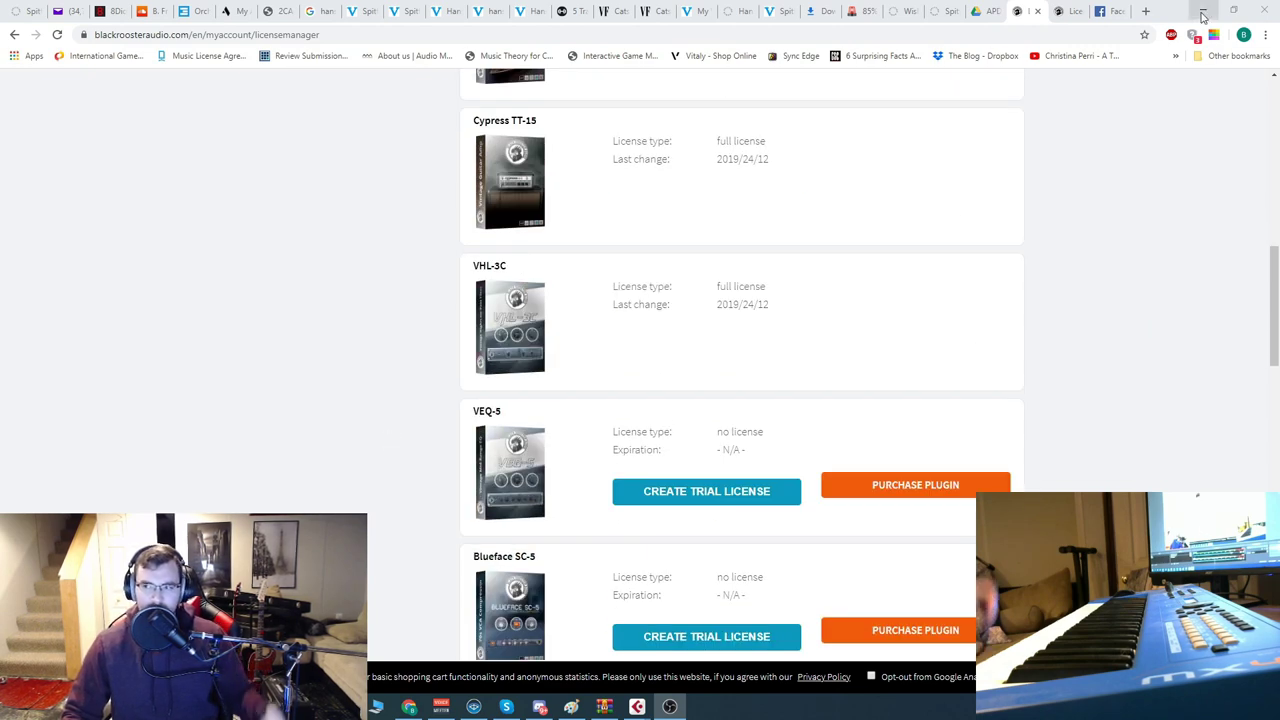
pyautogui.click(1203, 10)
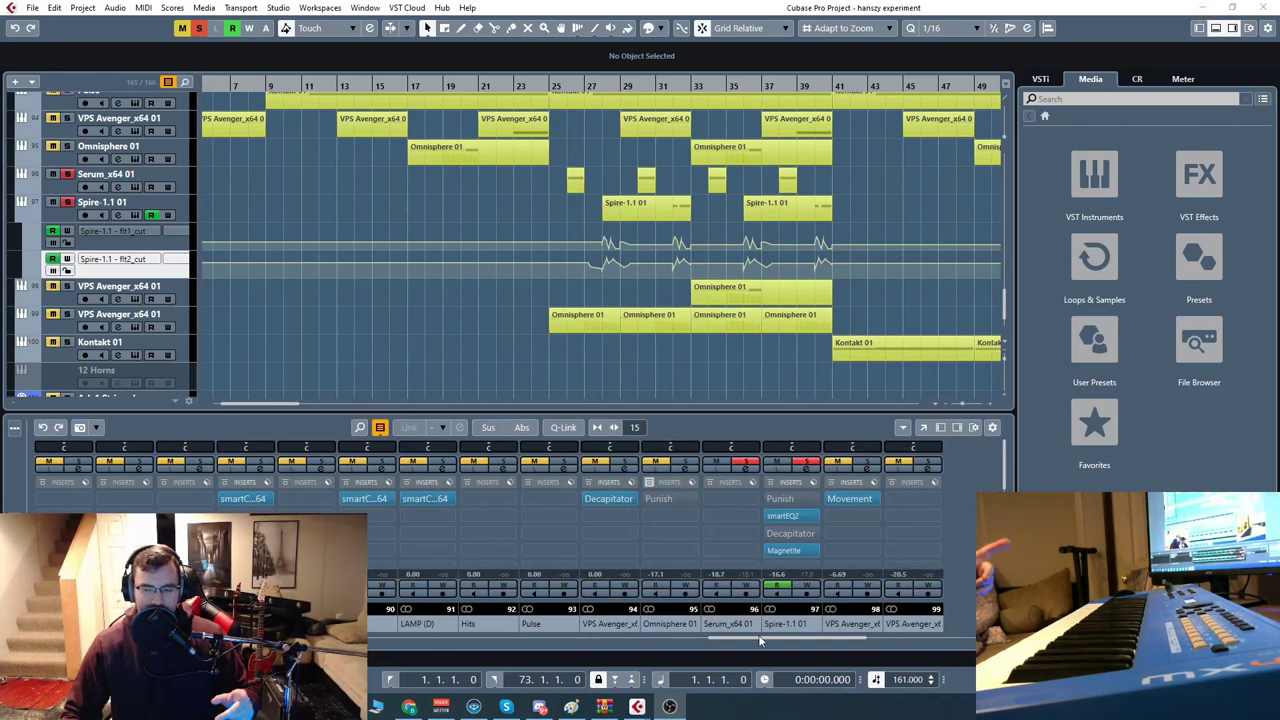
pyautogui.moveTo(760, 637); pyautogui.dragTo(792, 641)
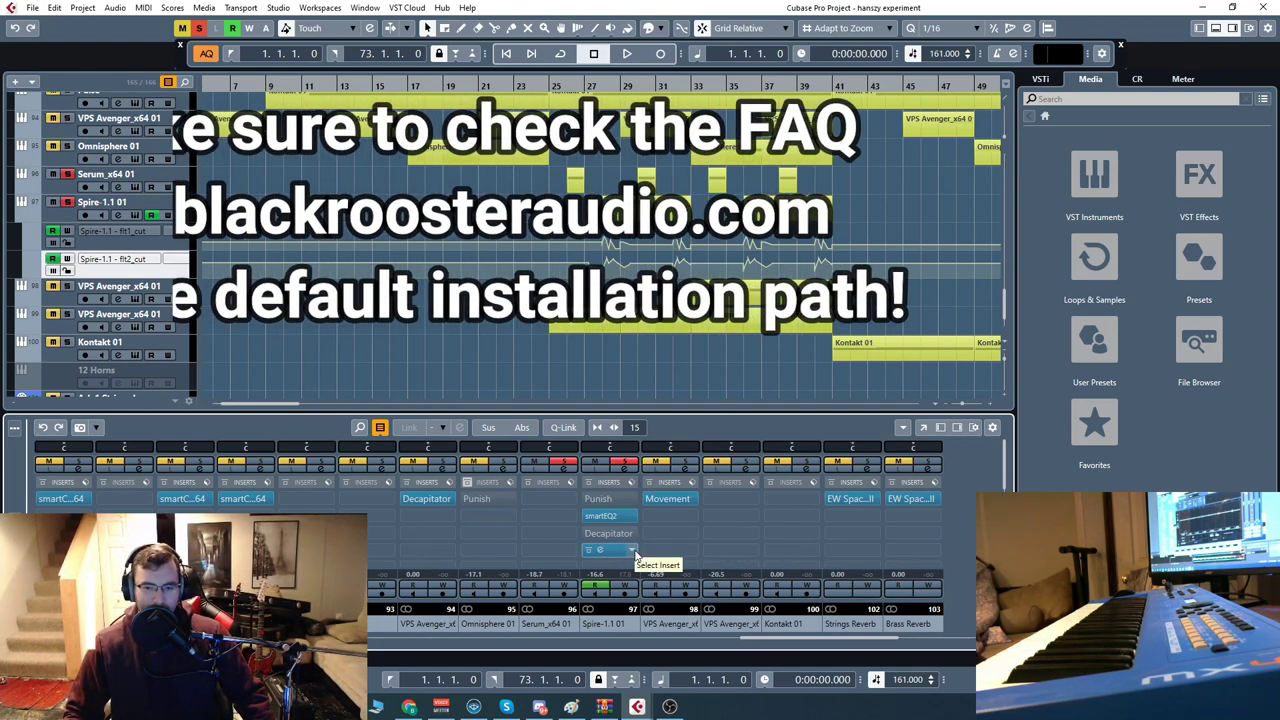
pyautogui.click(365, 7)
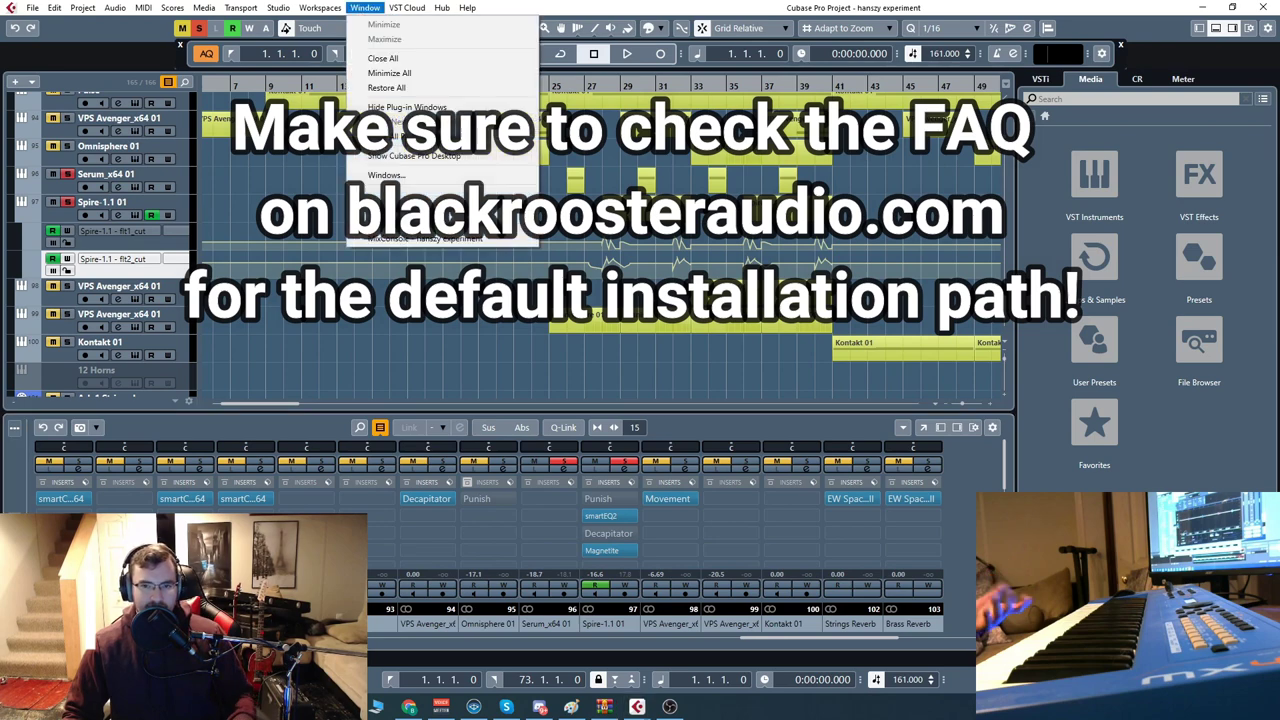
pyautogui.click(342, 243)
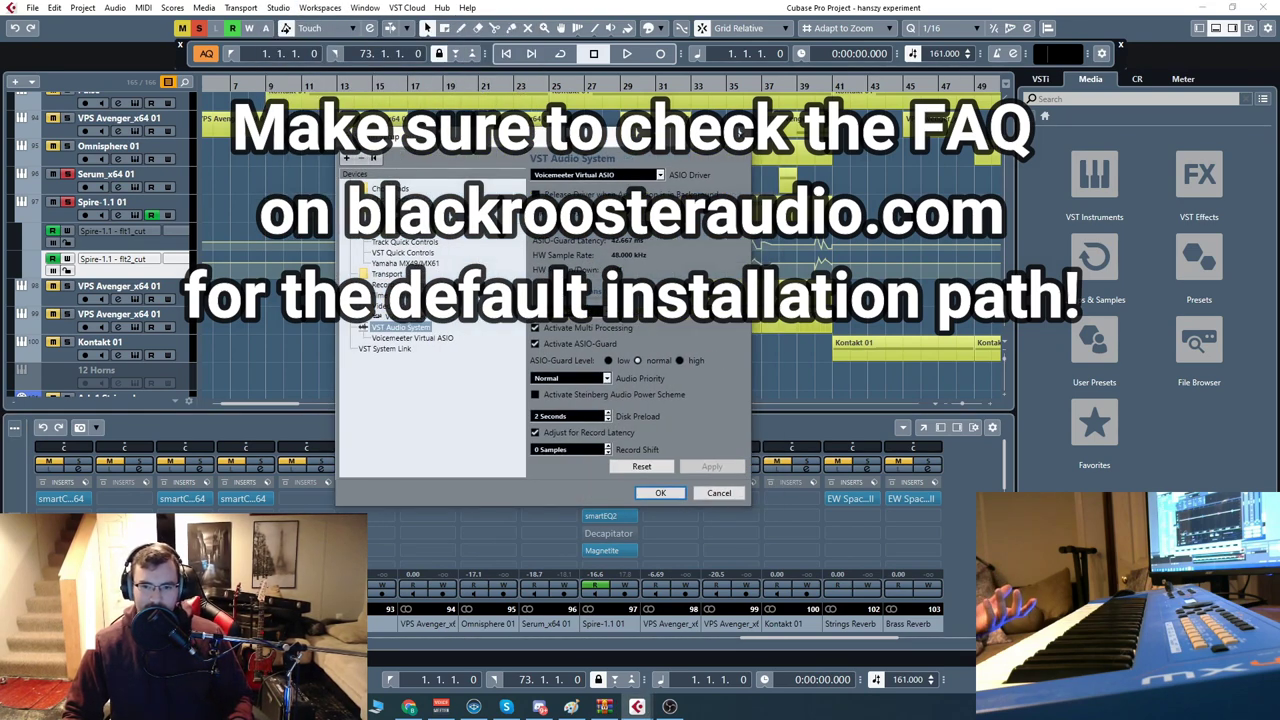
pyautogui.click(361, 8)
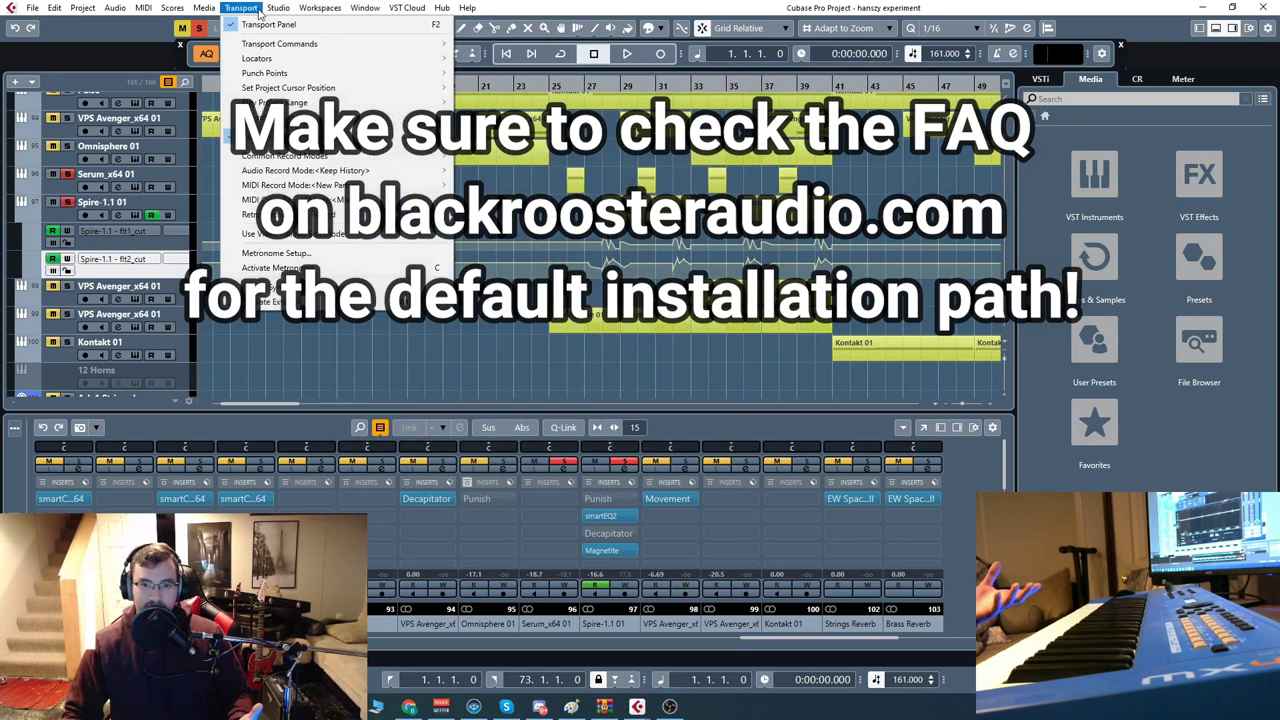
pyautogui.moveTo(268, 10)
pyautogui.click(320, 238)
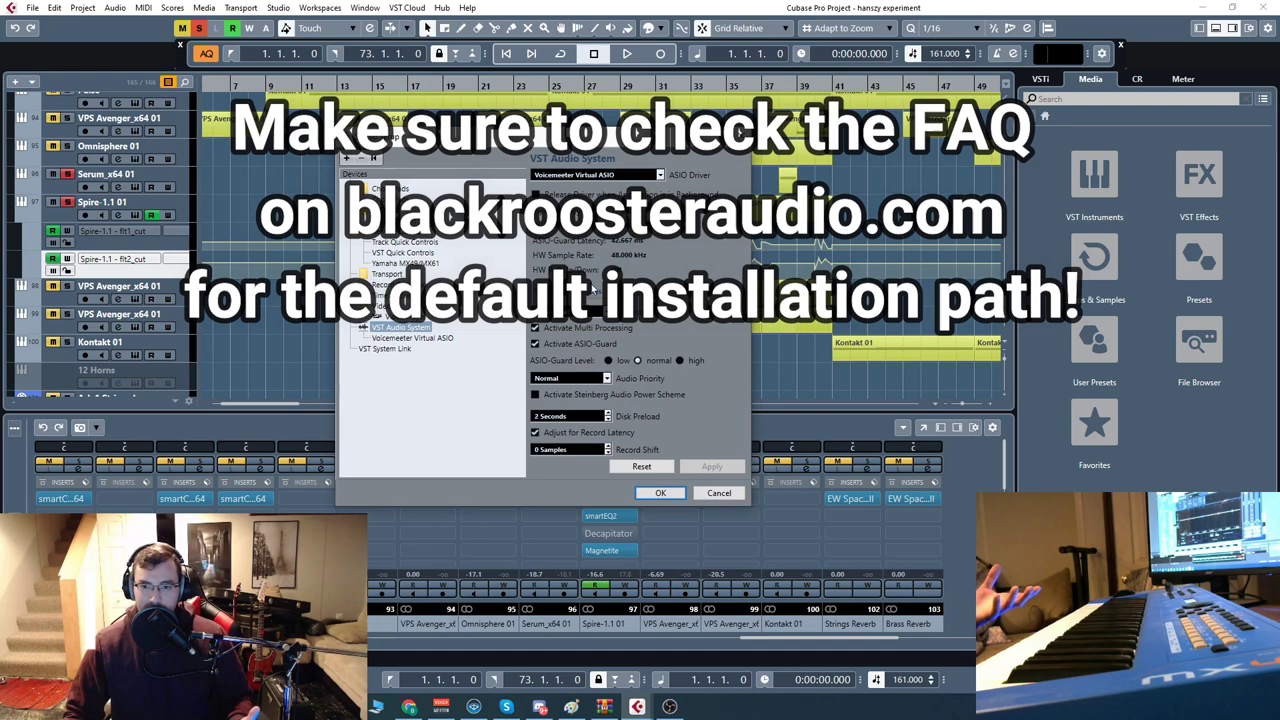
pyautogui.click(716, 492)
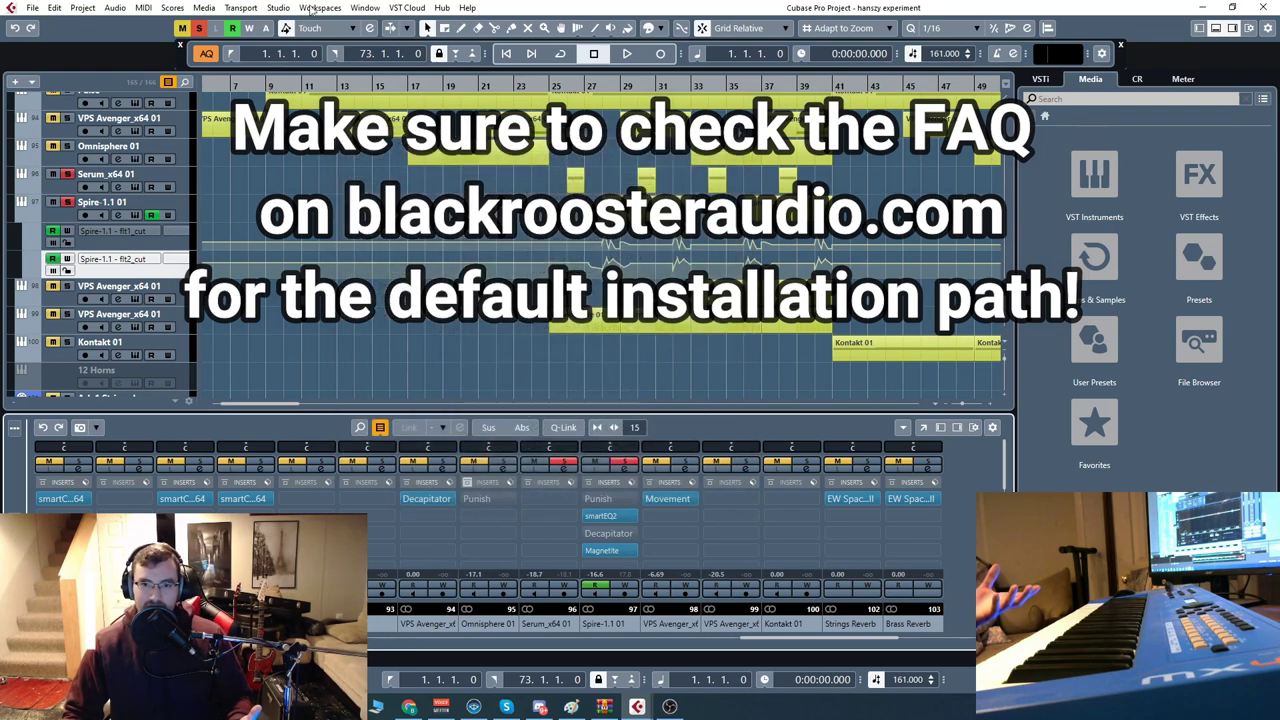
# Check the VST 2 plug-in path settings in the VST Plug-in Manager for C:\Program Files\Black Rooster Audio\Plug-Ins.
pyautogui.click(278, 8)
pyautogui.click(340, 120)
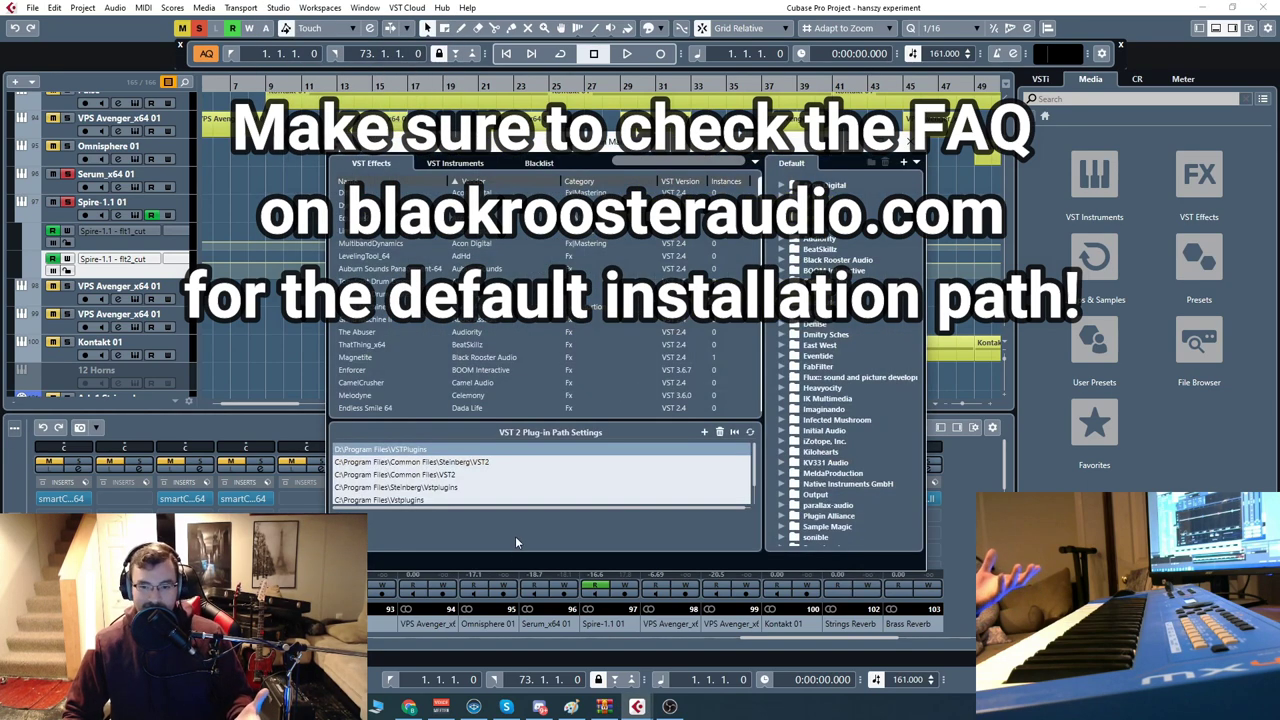
pyautogui.click(460, 500)
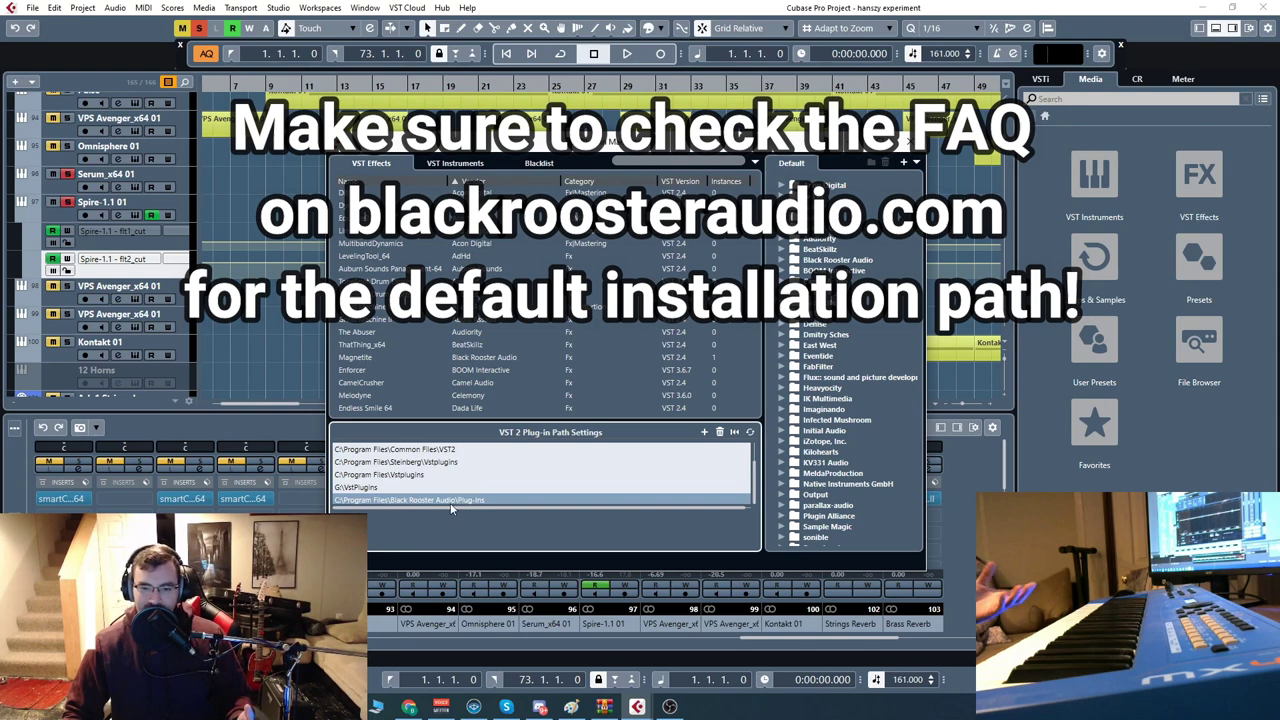
pyautogui.moveTo(631, 141); pyautogui.dragTo(655, 78)
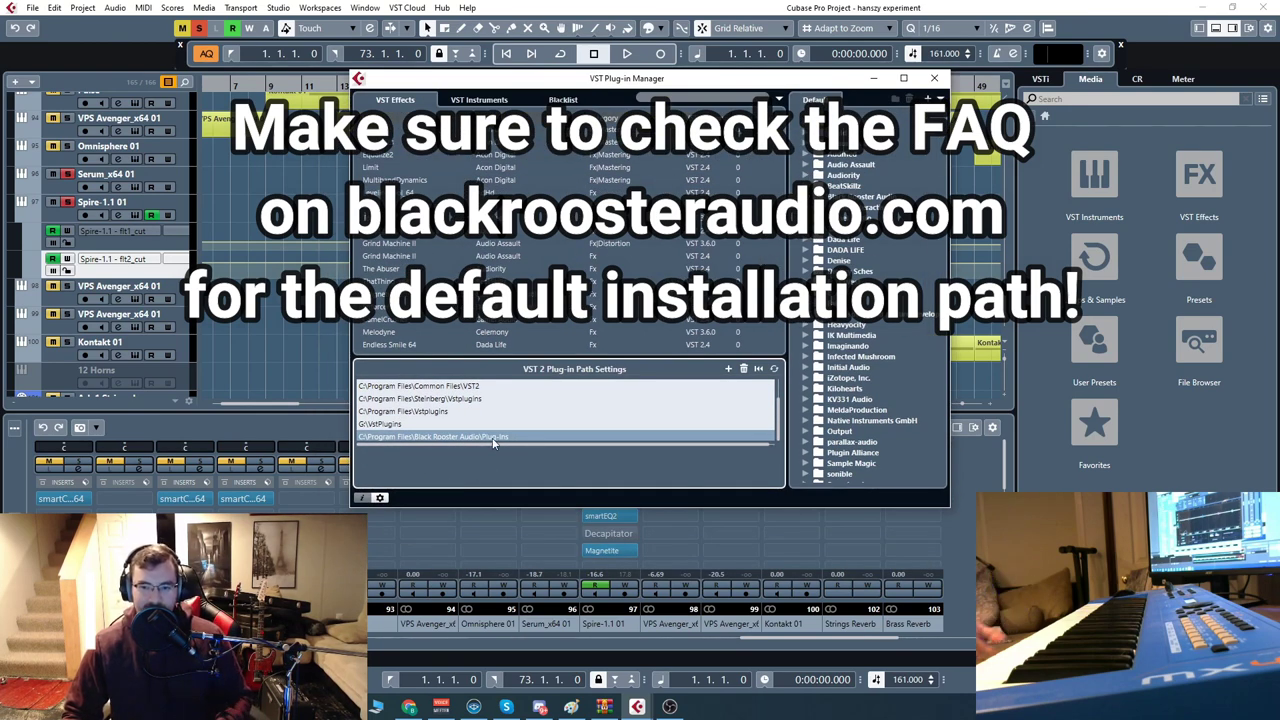
pyautogui.click(934, 78)
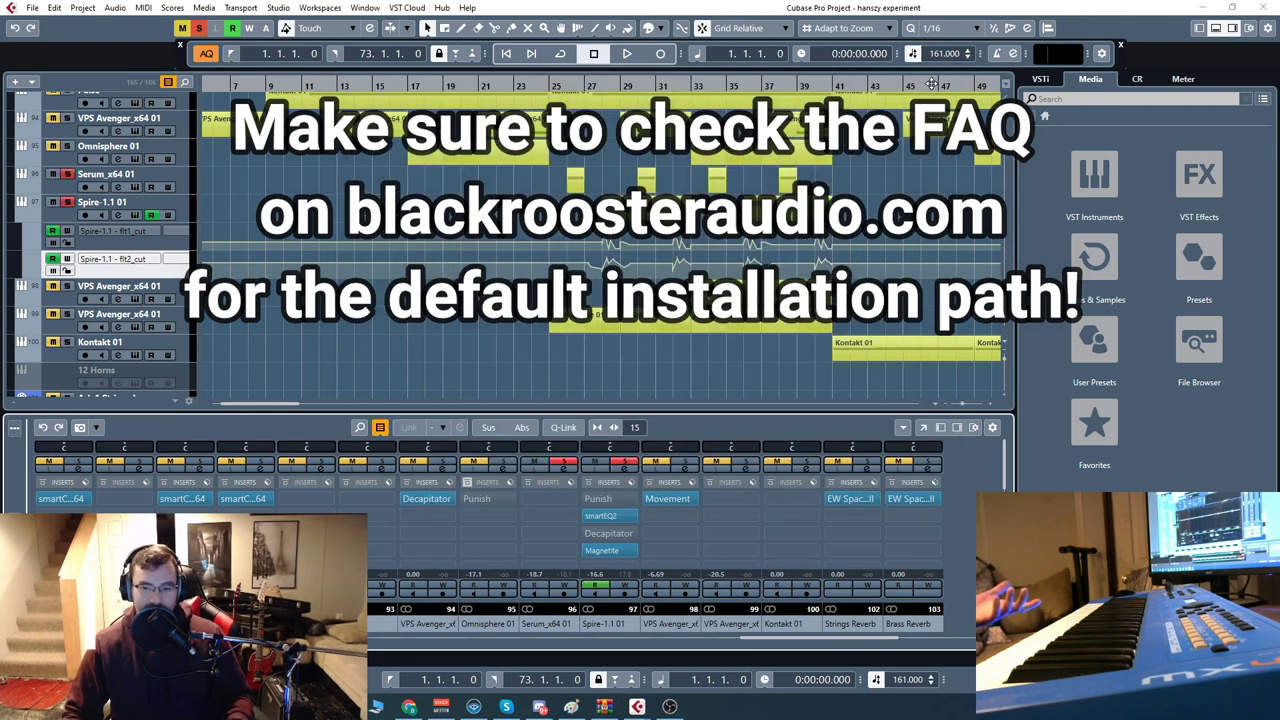
# Locate Magnetite in the insert plug-in list, and view the Magnetite plug-in in insert 4 of the Spire-1.1 channel.
pyautogui.click(630, 552)
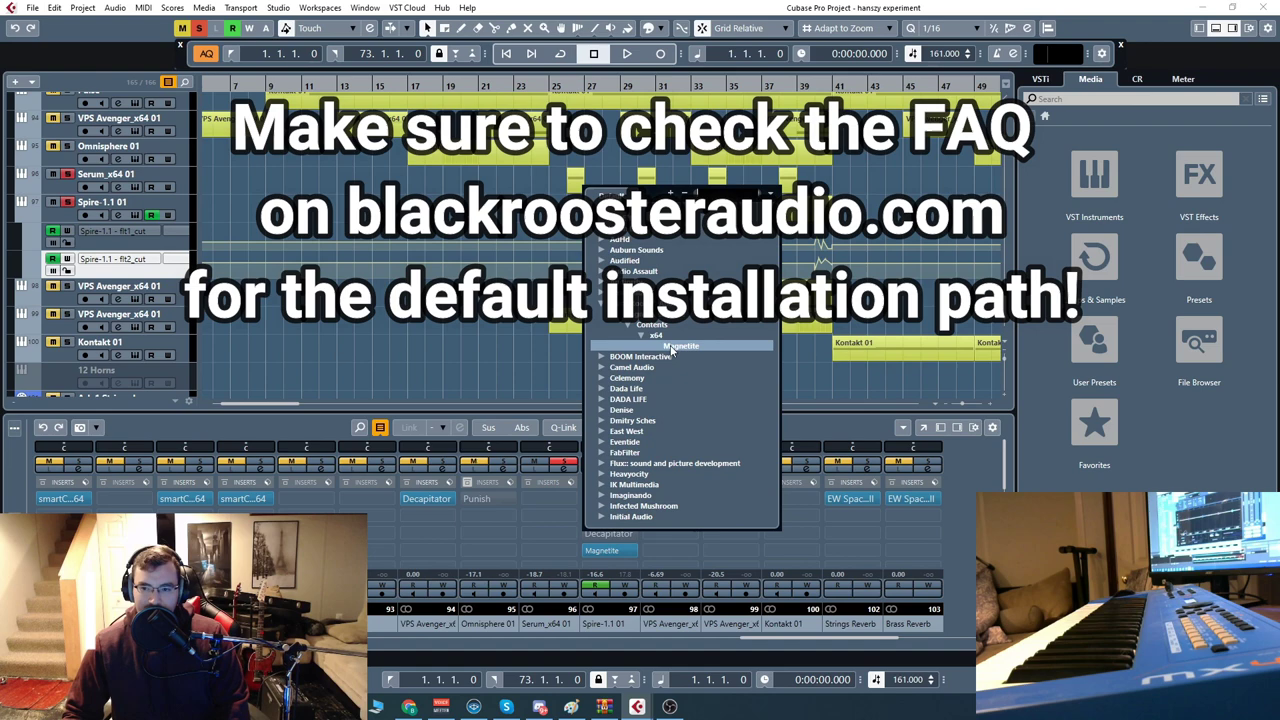
pyautogui.click(652, 5)
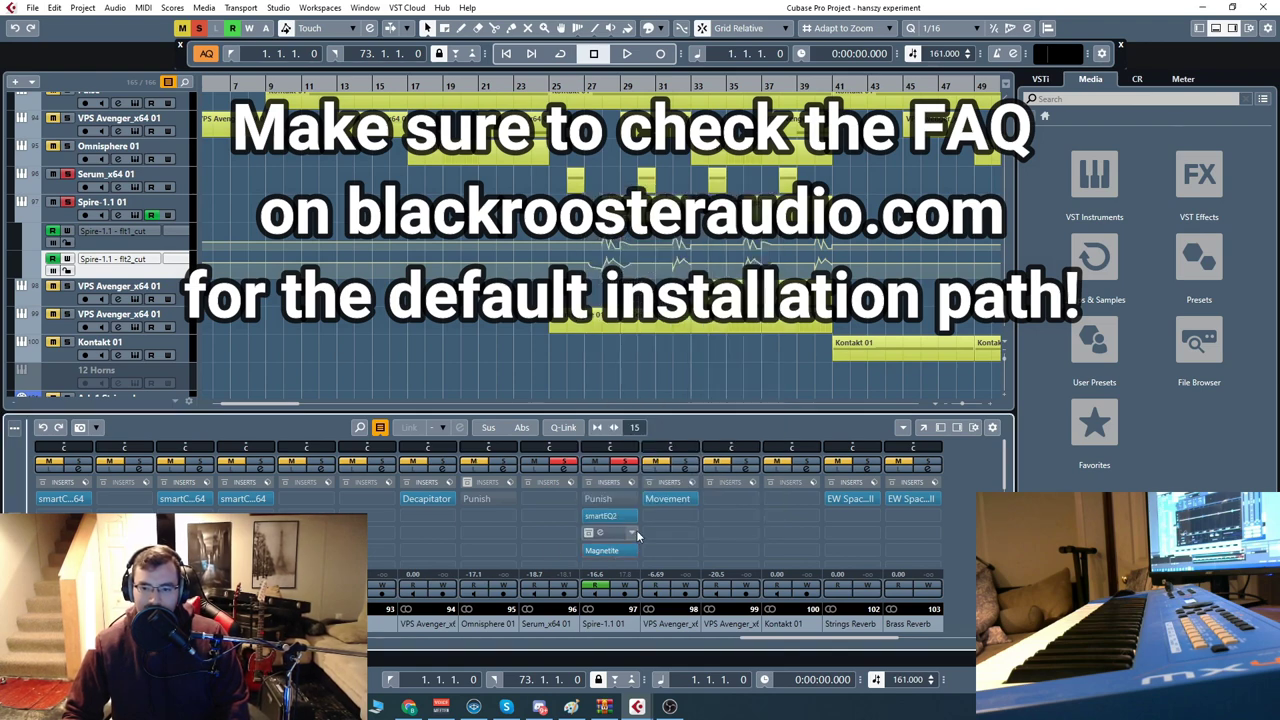
pyautogui.click(605, 550)
pyautogui.moveTo(693, 140); pyautogui.dragTo(653, 127)
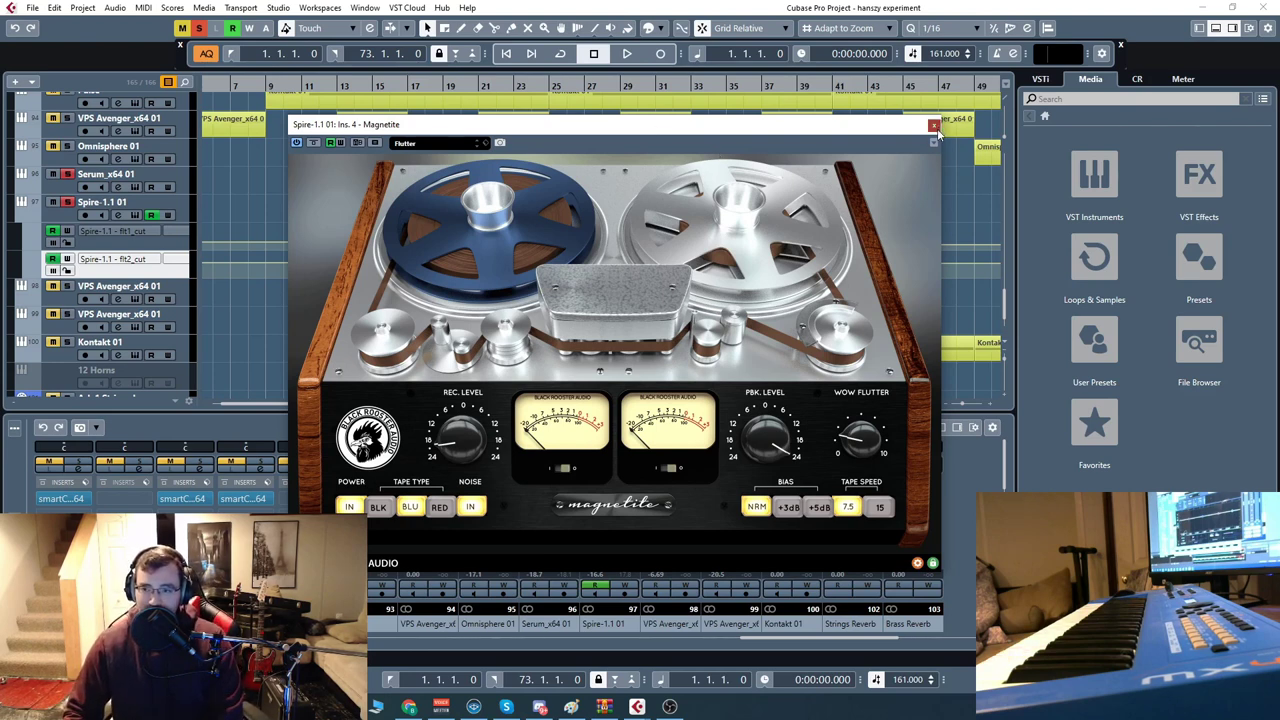
pyautogui.click(934, 126)
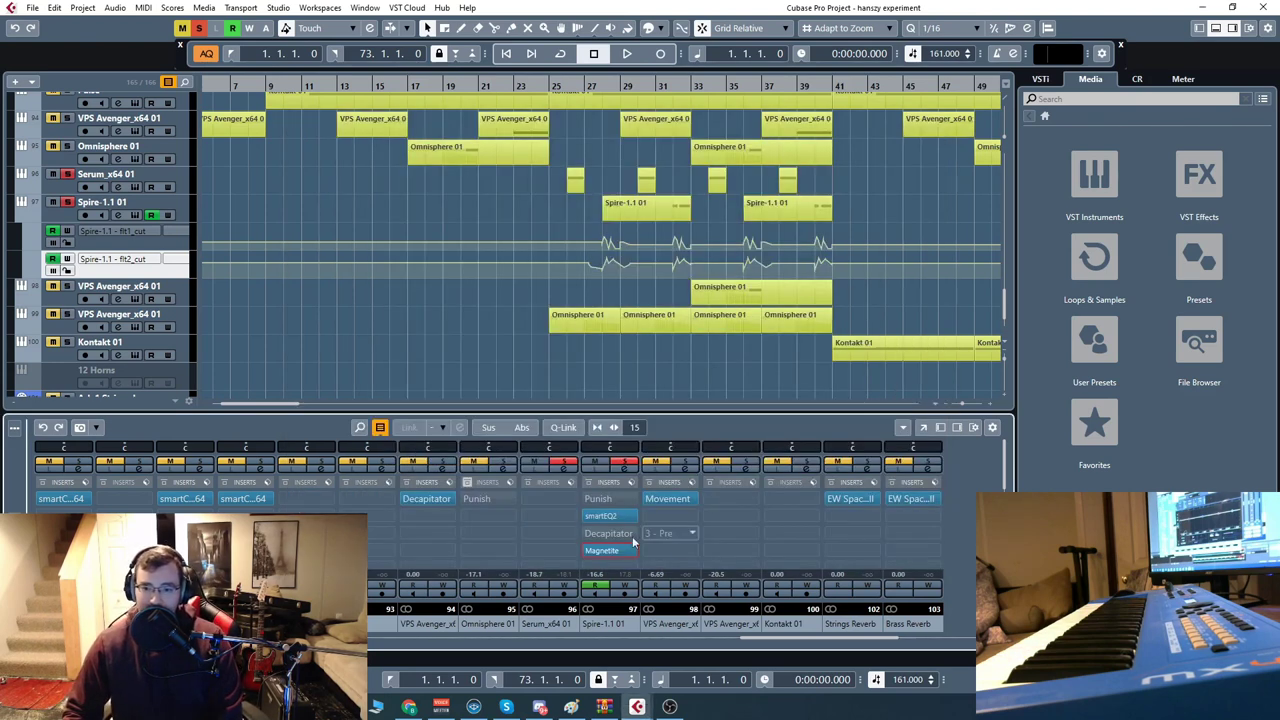
# Play the arrangement from bar 26 to hear the Spire-1.1 track and return the project cursor to bar 26.
pyautogui.click(586, 90)
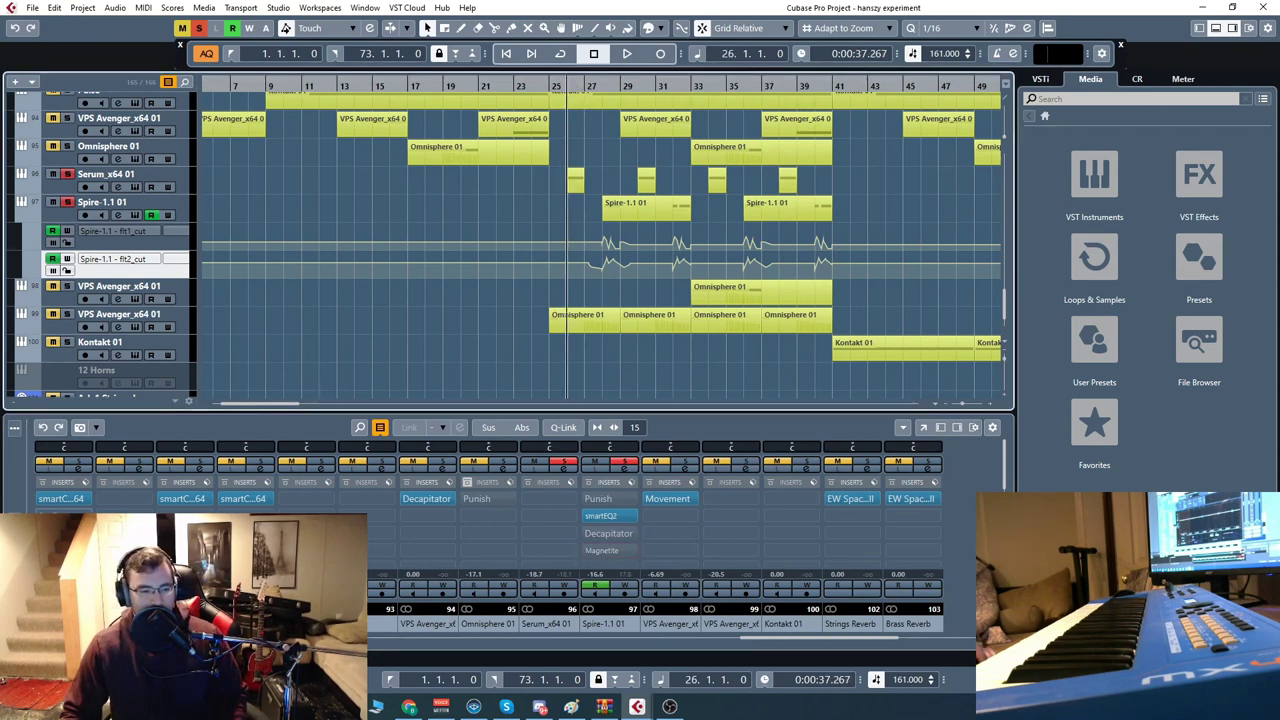
pyautogui.hotkey('alt', 'Tab')
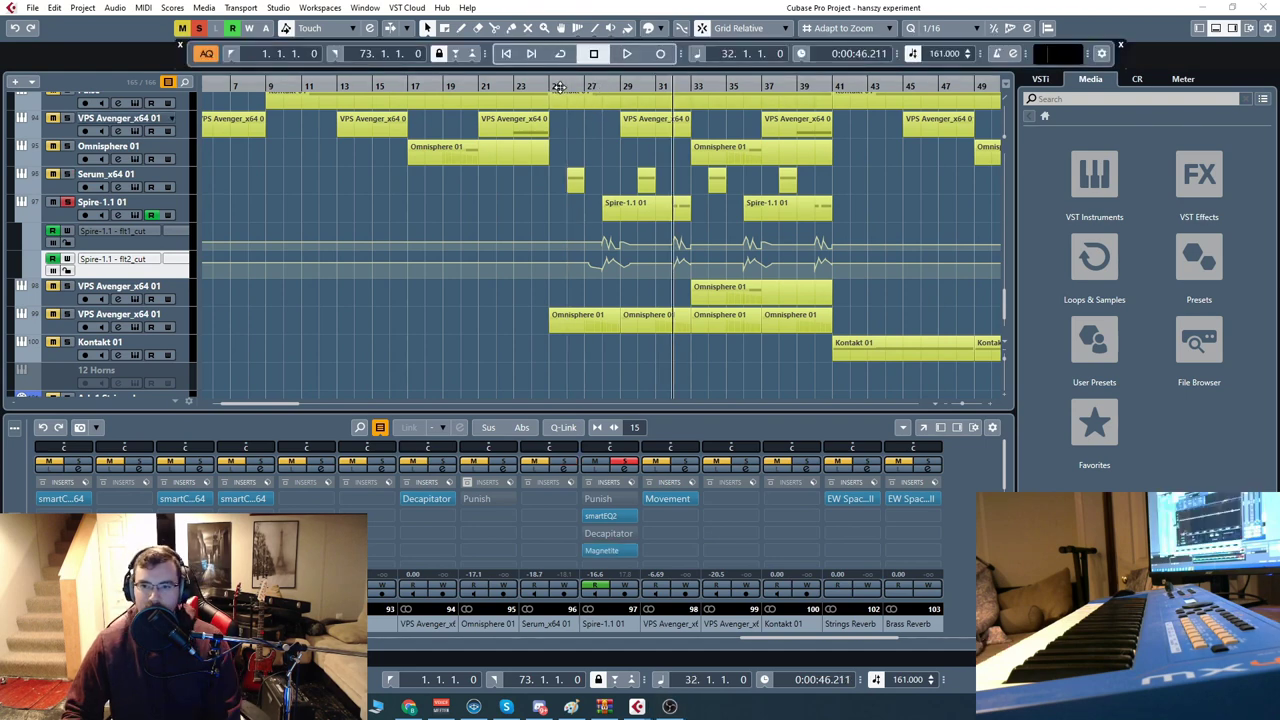
pyautogui.click(566, 88)
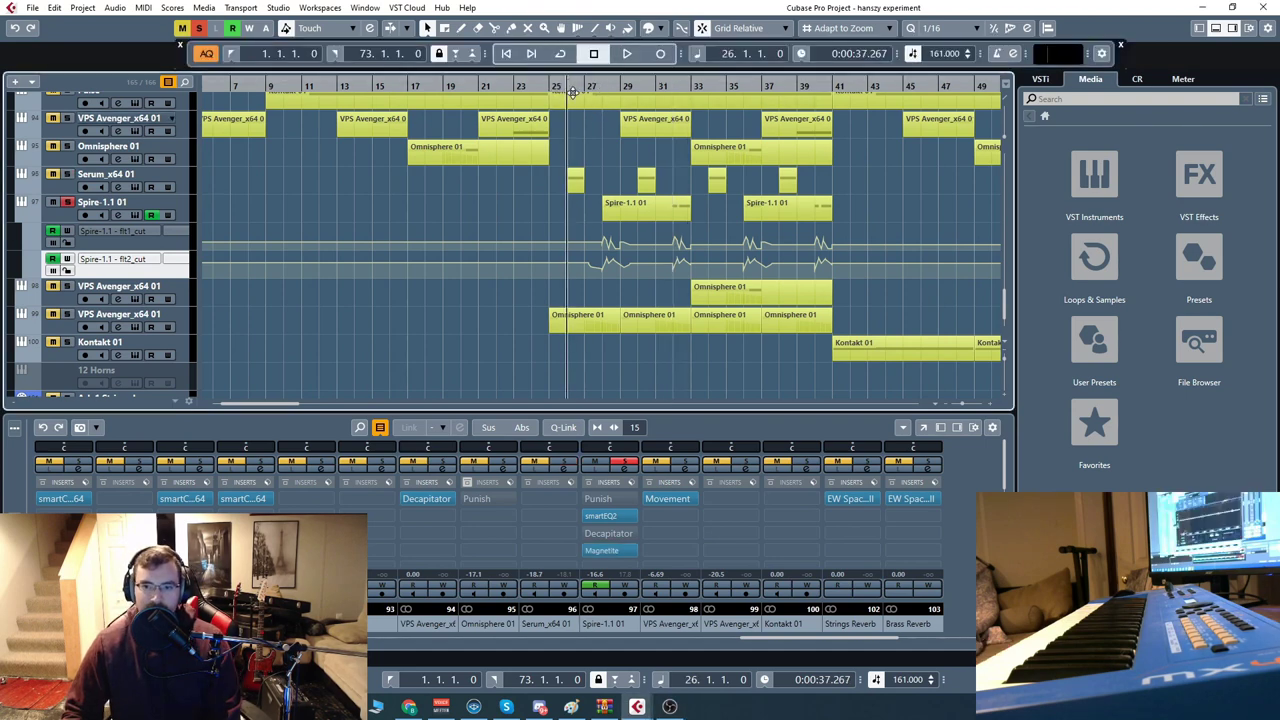
# Play the Spire-1.1 part from bar 28 with the Magnetite insert bypassed and active to compare the sound.
pyautogui.click(587, 551)
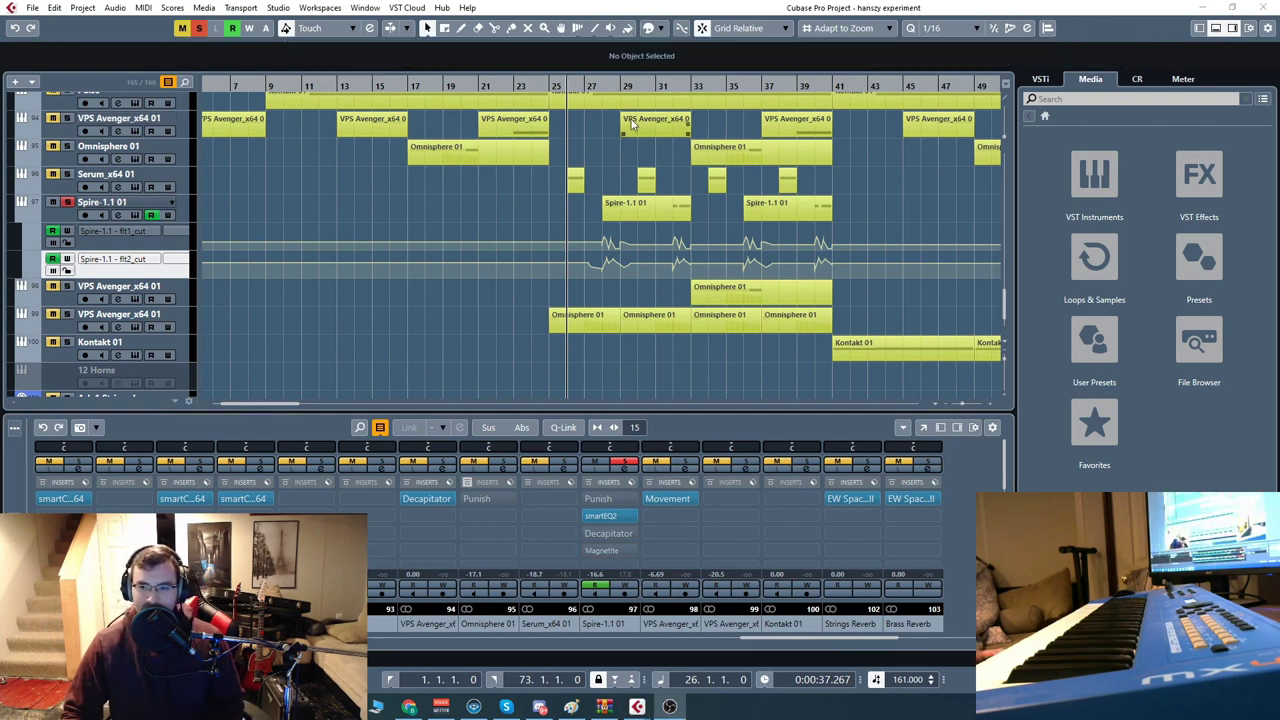
pyautogui.click(601, 85)
pyautogui.press('space')
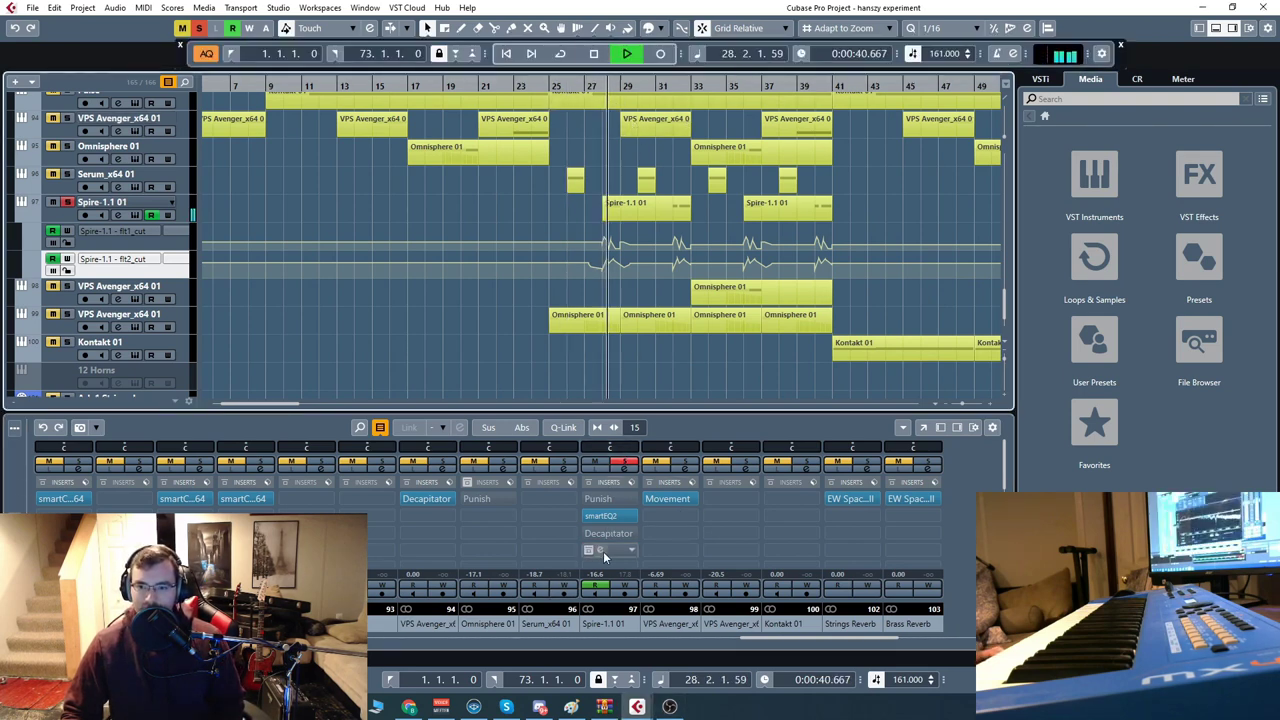
pyautogui.click(601, 85)
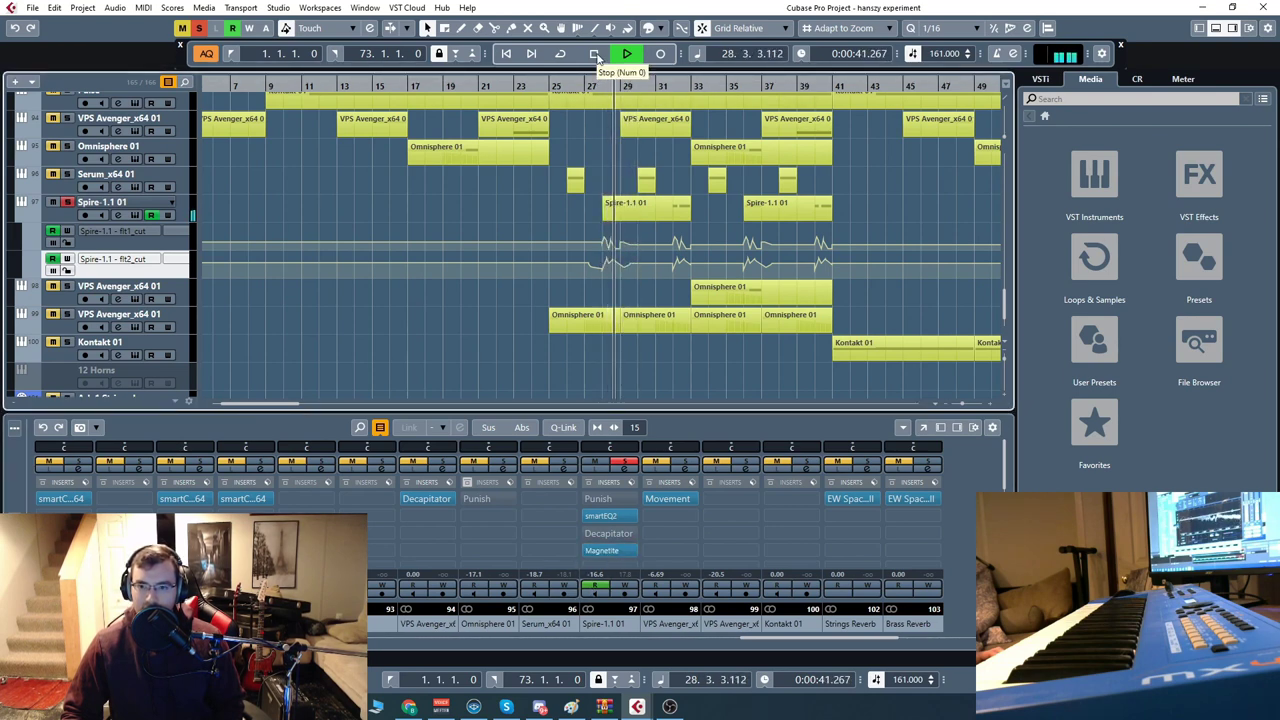
pyautogui.click(596, 55)
pyautogui.click(609, 86)
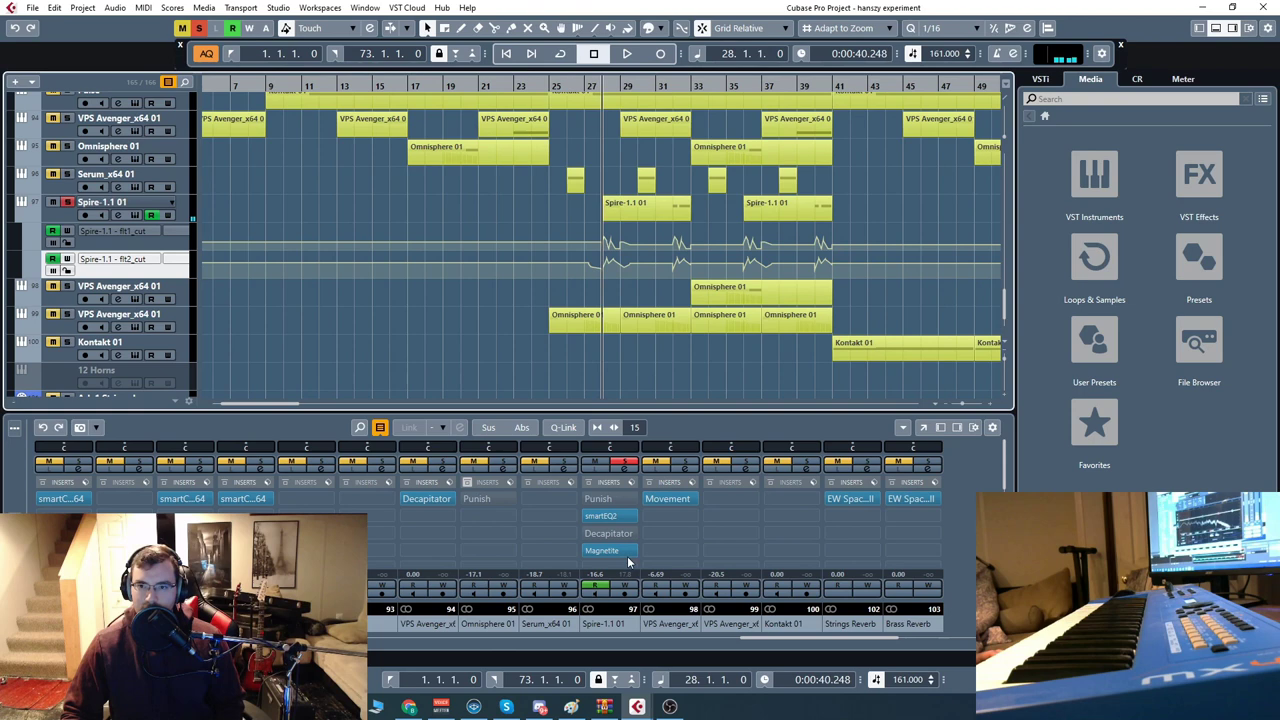
# Open Magnetite on the Spire-1.1 channel and audition the Default preset from bar 28, including with Wow Flutter at 10.
pyautogui.click(610, 550)
pyautogui.click(626, 54)
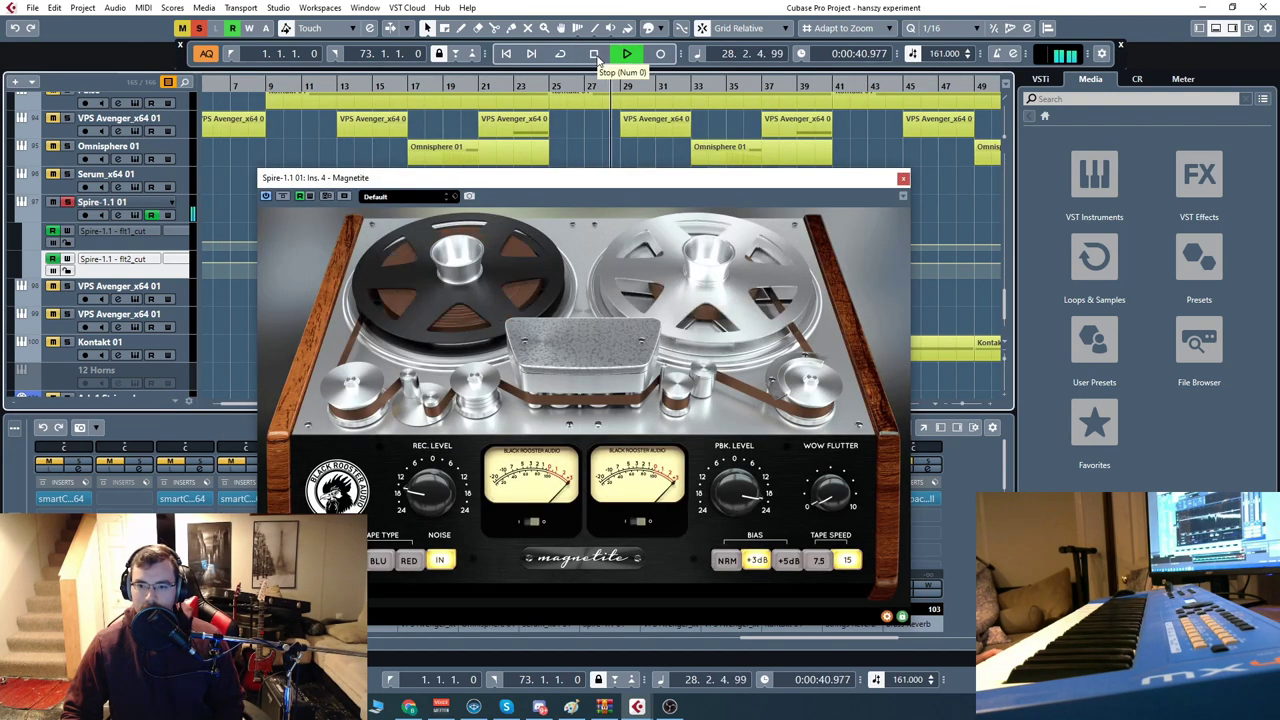
pyautogui.click(596, 54)
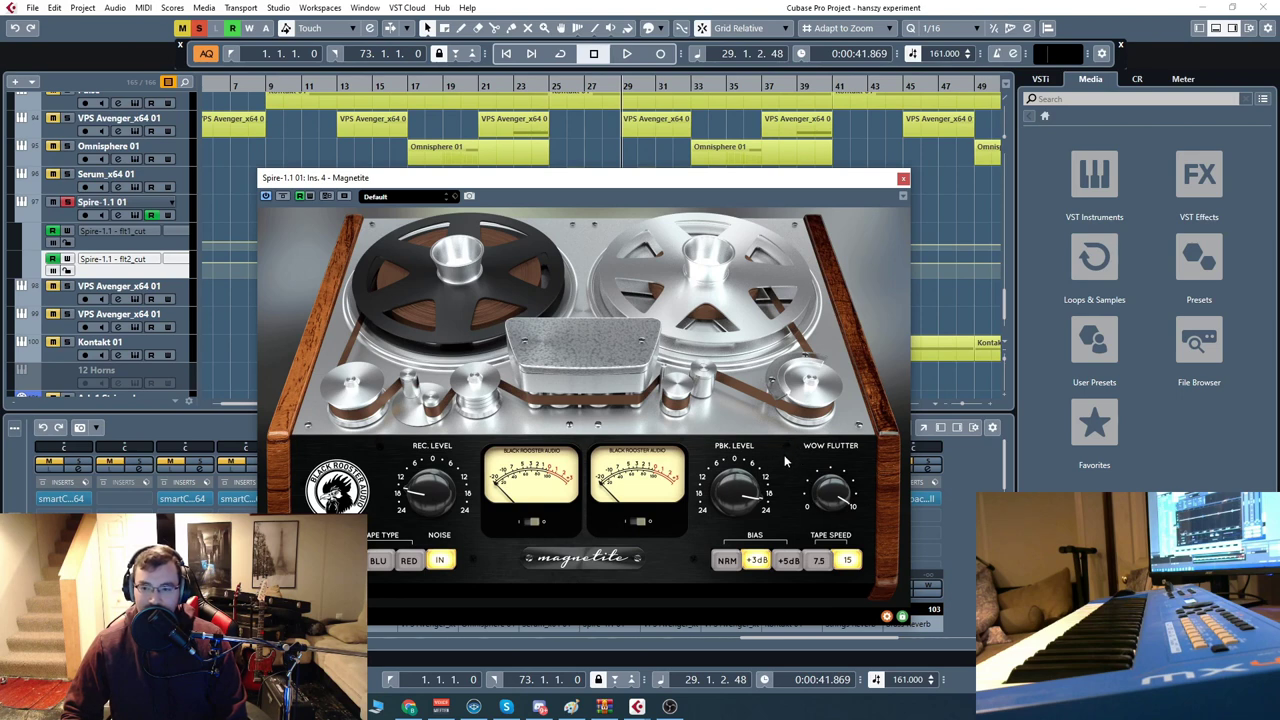
pyautogui.doubleClick(607, 89)
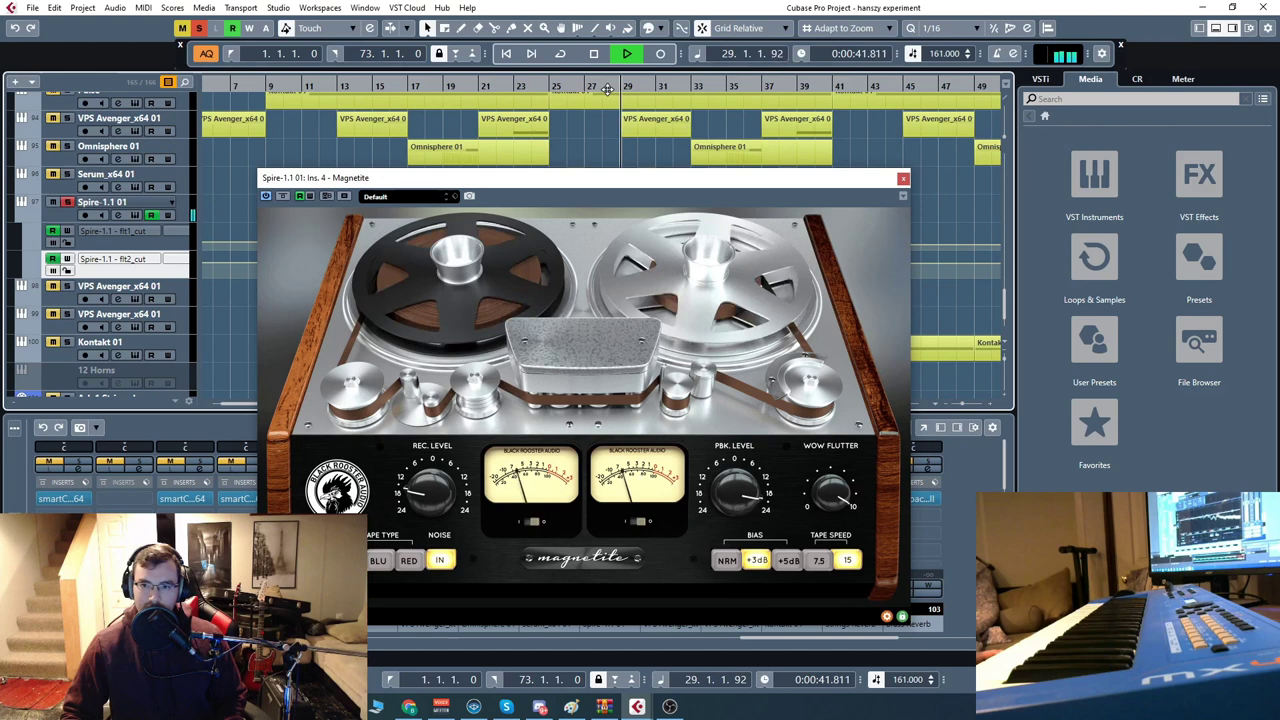
pyautogui.press('space')
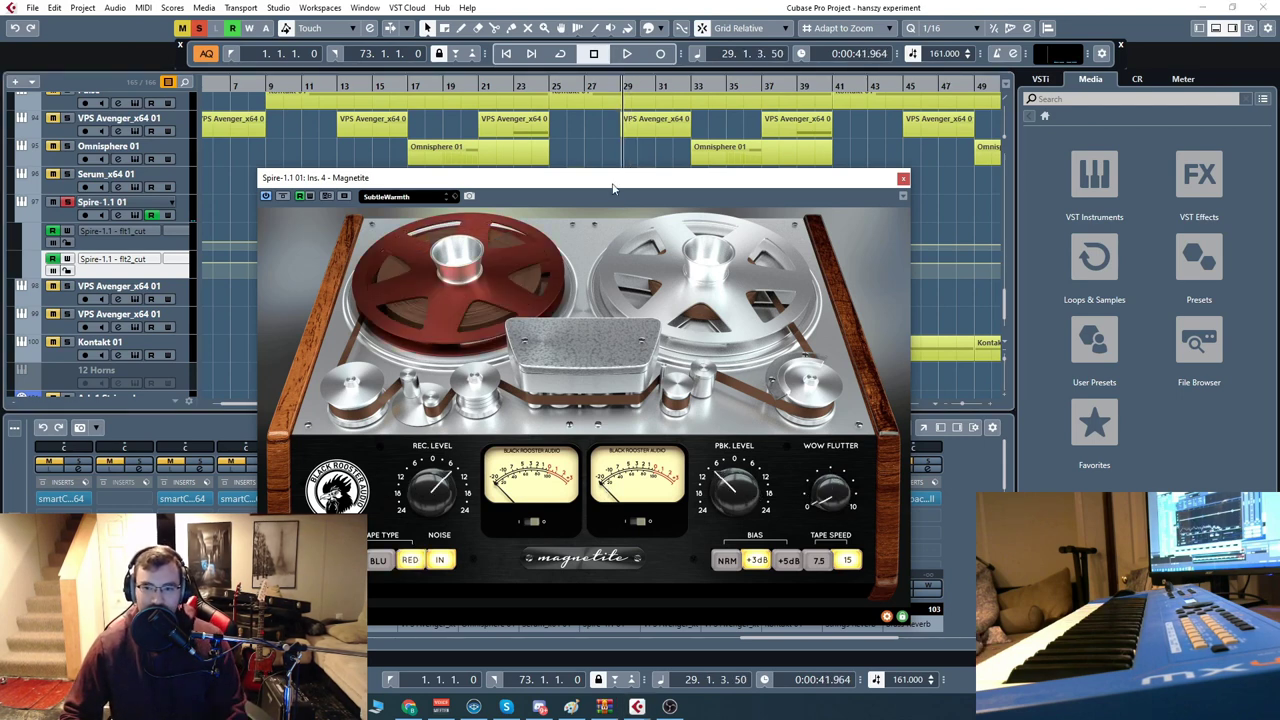
# Audition Magnetite's SubtleWarmth preset on the Spire-1.1 part from bar 28, closing and reopening the plug-in window between playbacks.
pyautogui.click(604, 86)
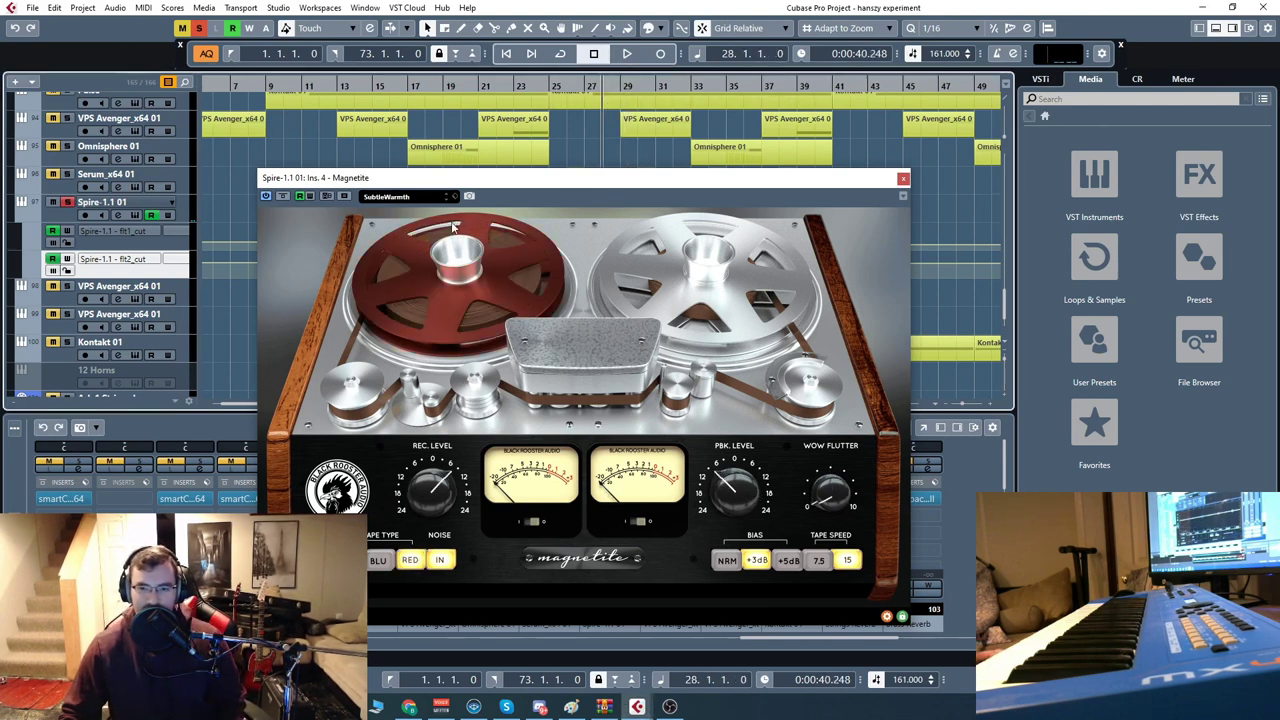
pyautogui.press('space')
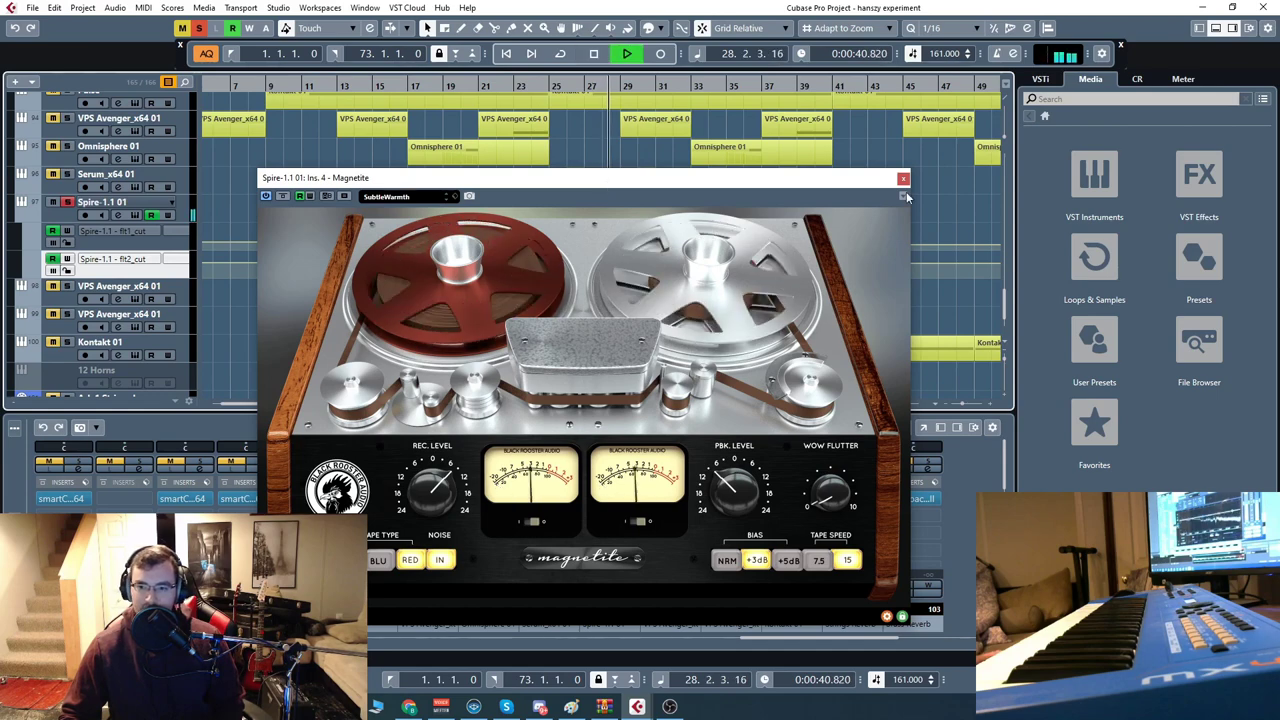
pyautogui.click(903, 178)
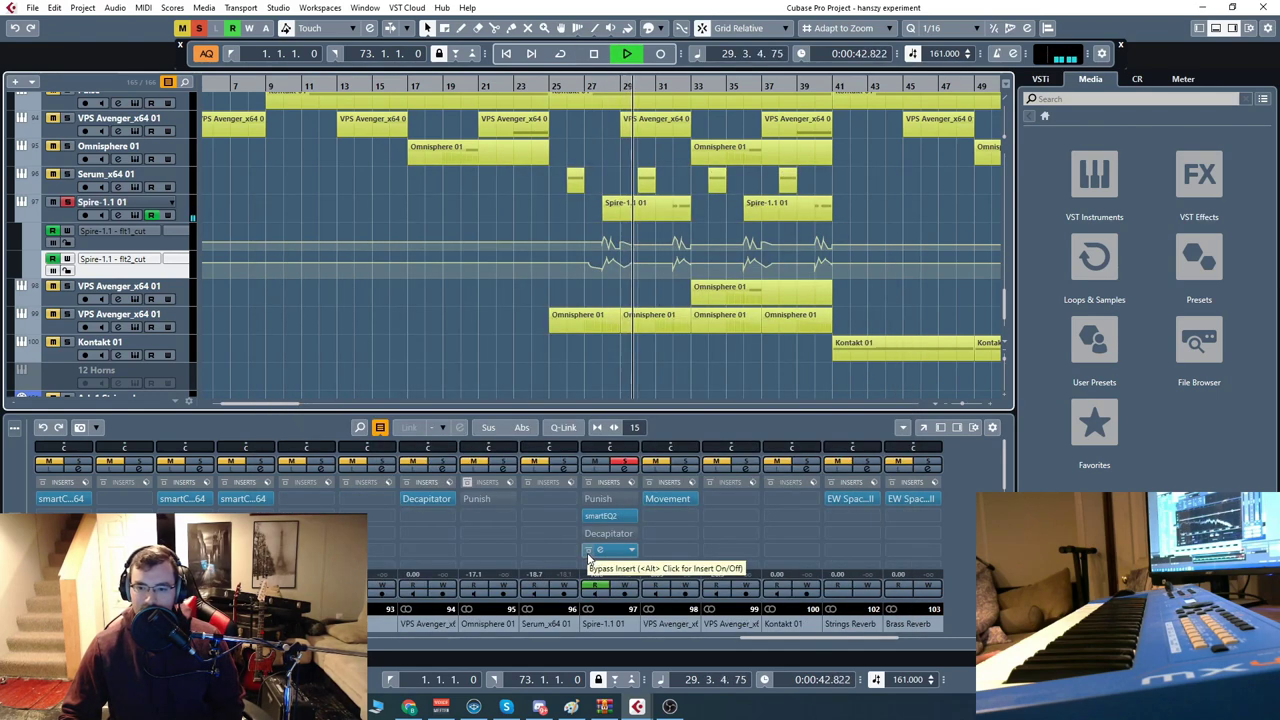
pyautogui.press('space')
pyautogui.press('space')
pyautogui.click(612, 551)
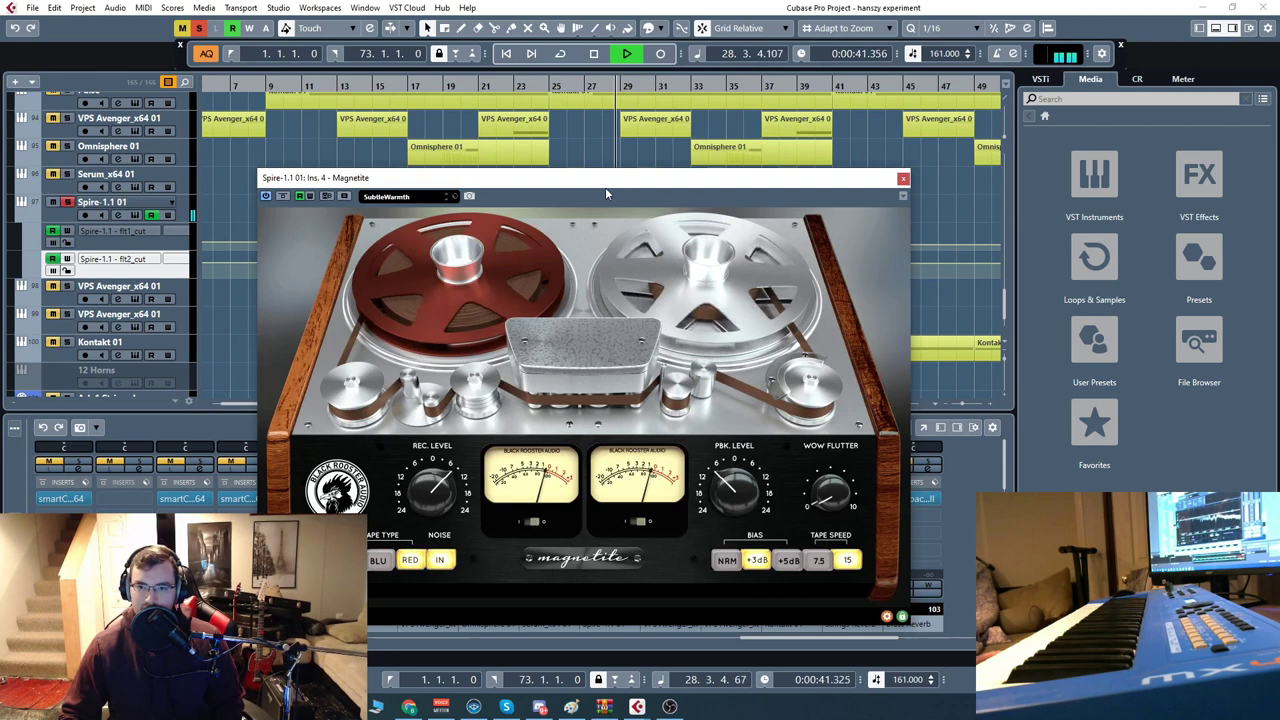
pyautogui.press('space')
# Load the PumpingBass preset in Magnetite and play the Spire-1.1 part from bar 28.
pyautogui.click(418, 198)
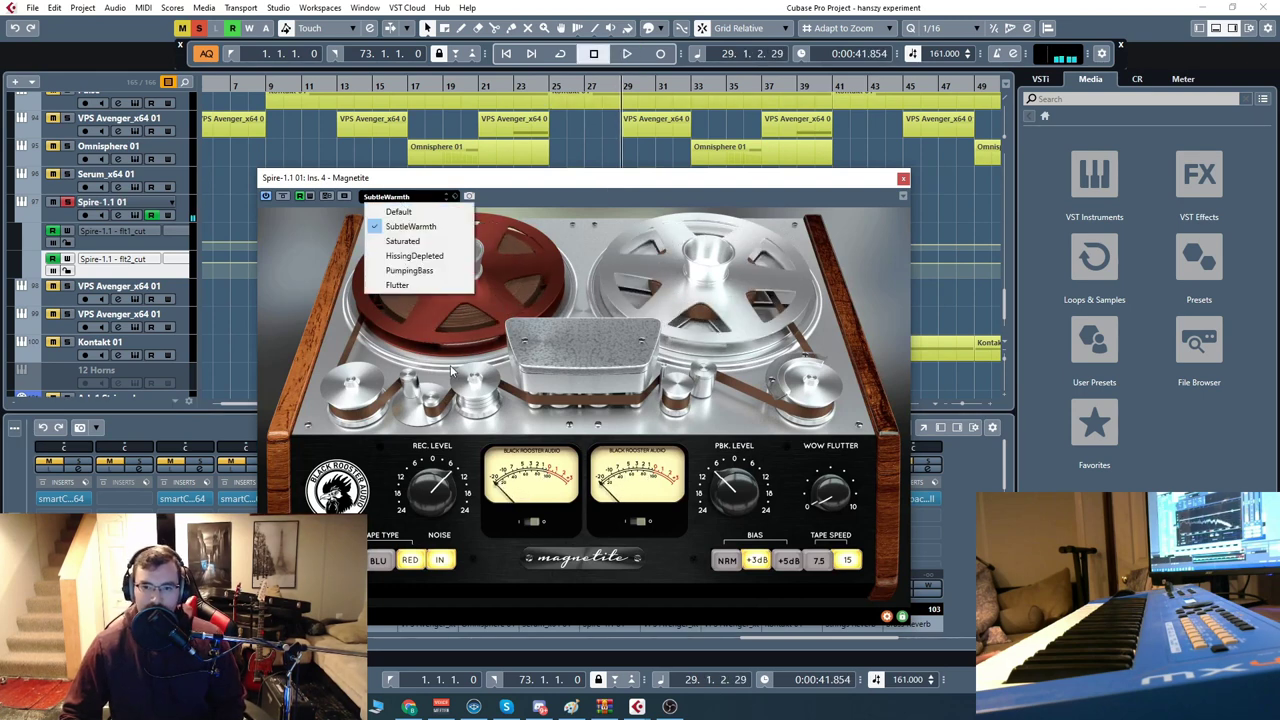
pyautogui.click(418, 276)
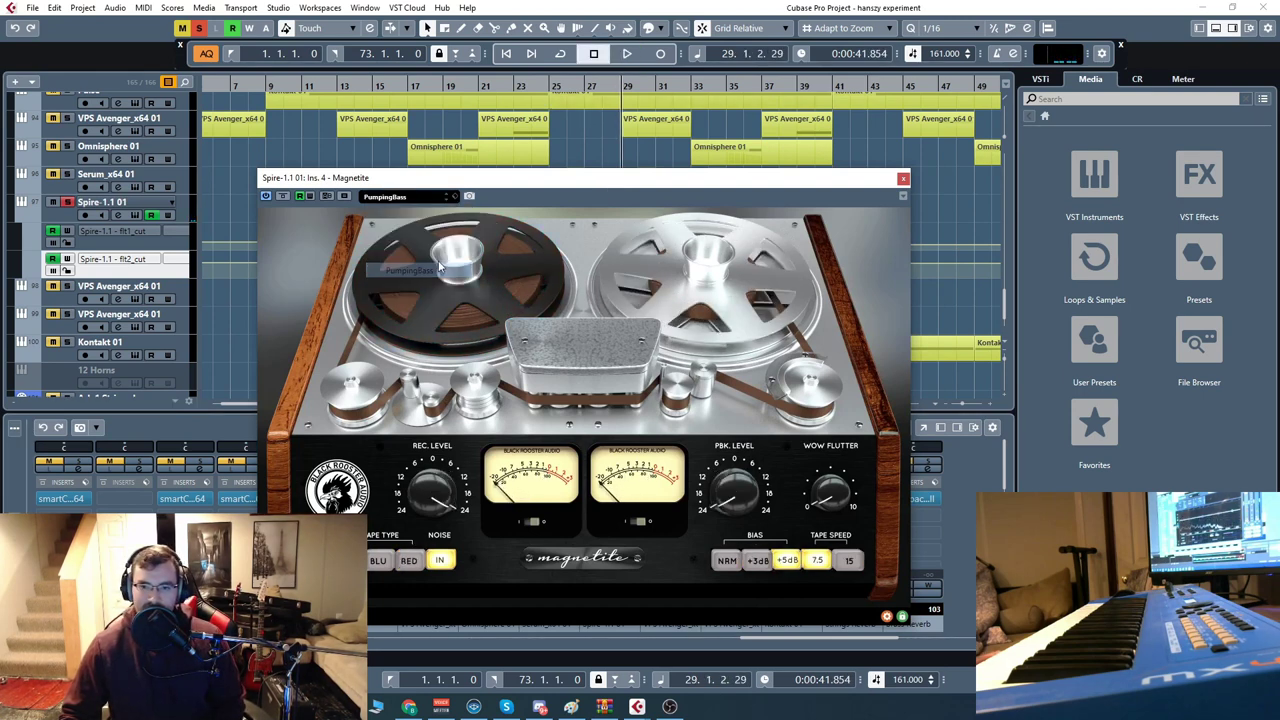
pyautogui.moveTo(585, 177); pyautogui.dragTo(591, 216)
pyautogui.click(605, 87)
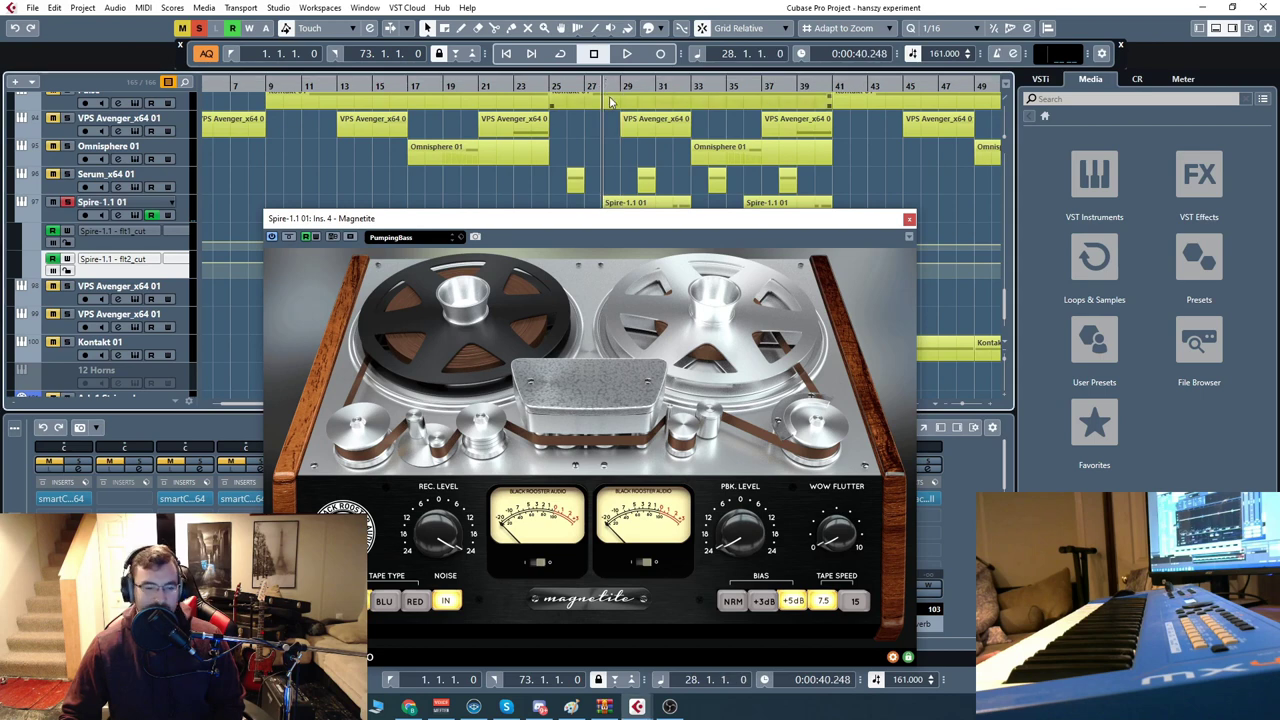
pyautogui.press('space')
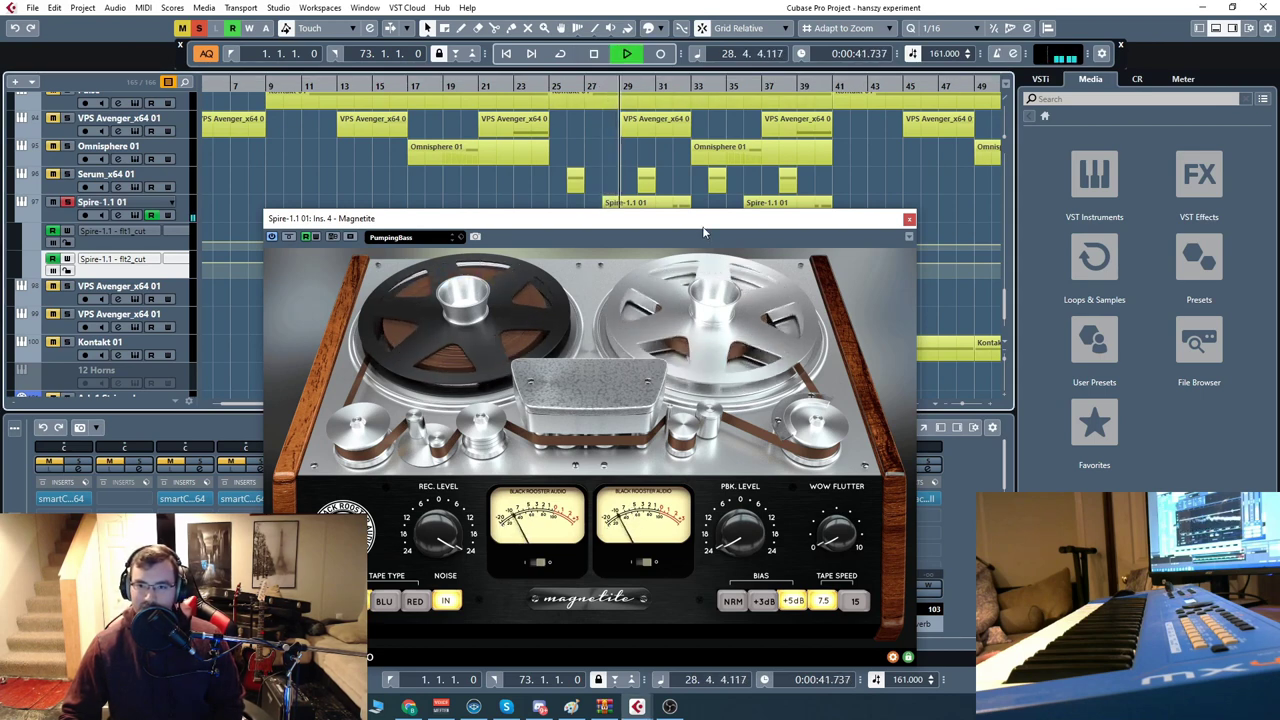
# Replay the Spire-1.1 part from bar 28 with Magnetite's PumpingBass preset and stop playback.
pyautogui.click(594, 54)
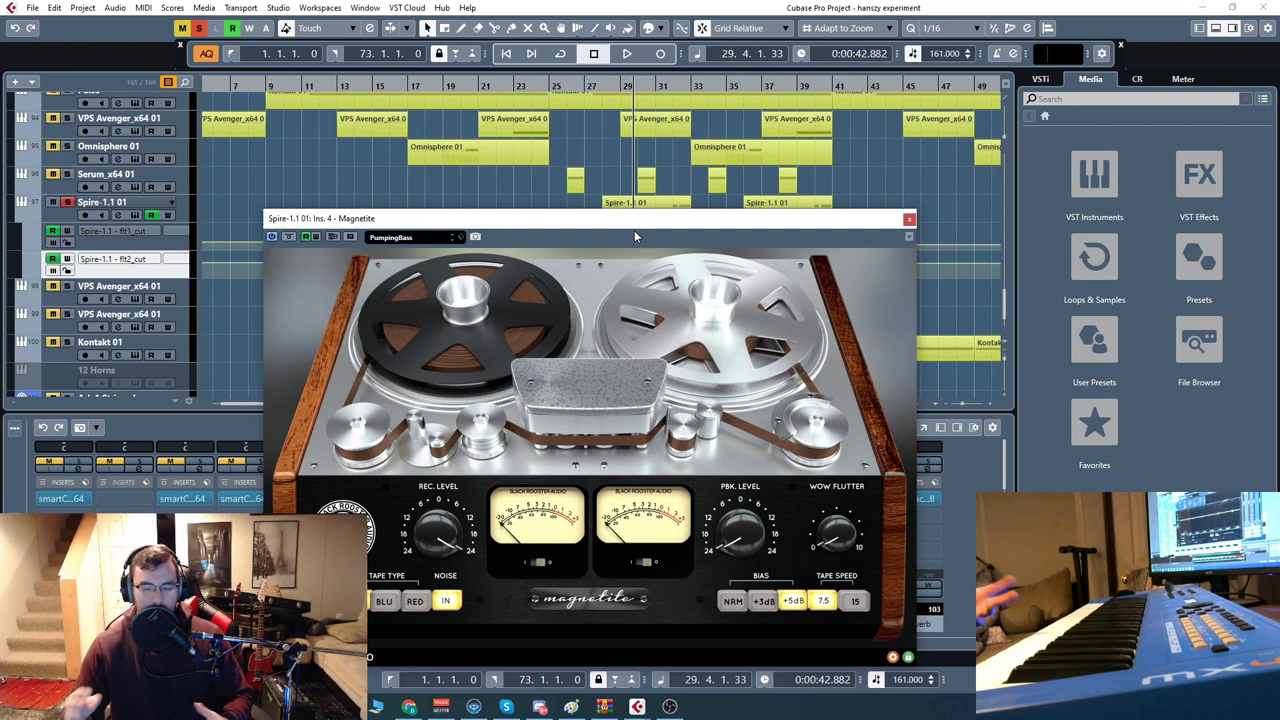
pyautogui.click(605, 84)
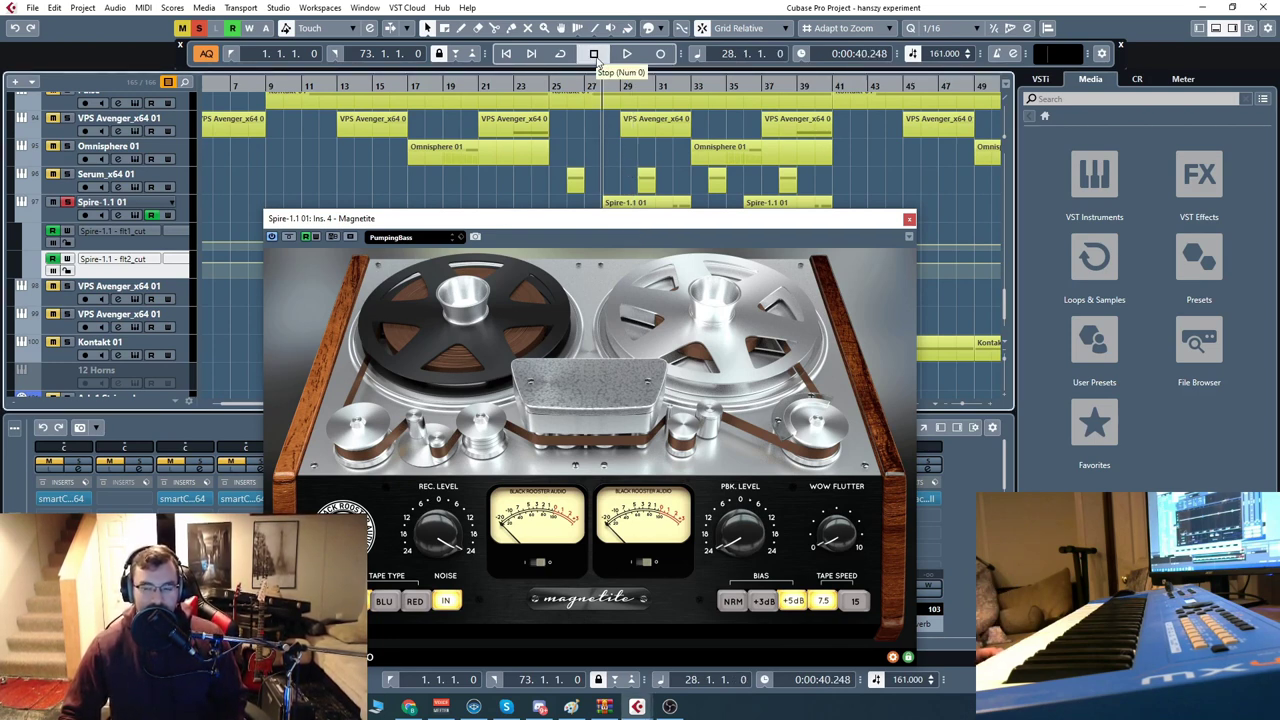
pyautogui.press('space')
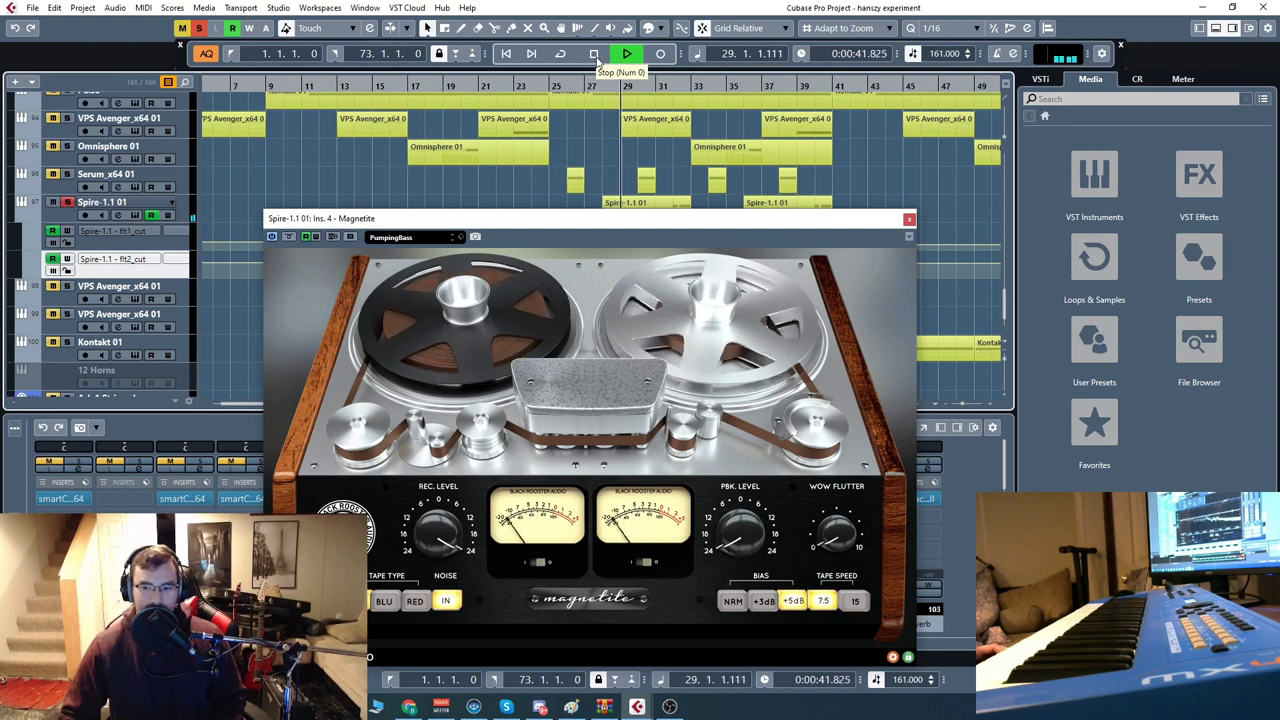
pyautogui.click(597, 58)
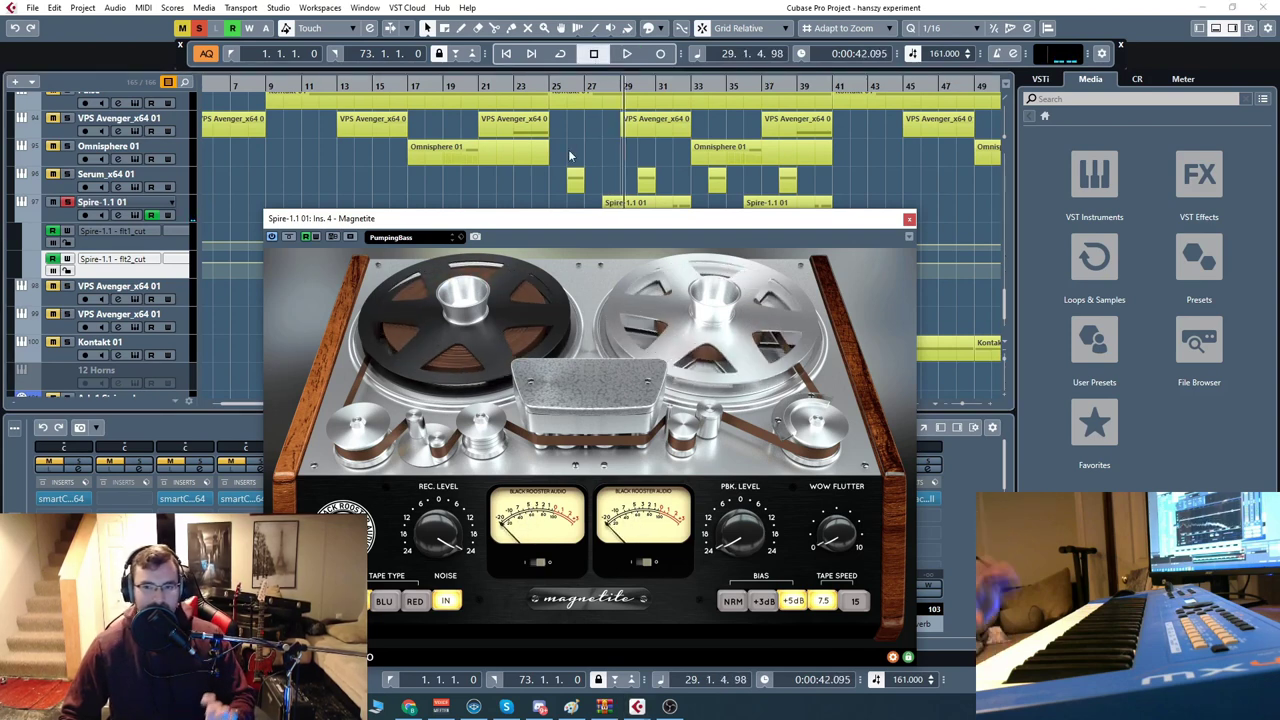
# Load the HissingDepleted preset in Magnetite and play the Spire-1.1 part from bar 28.
pyautogui.moveTo(573, 223); pyautogui.dragTo(568, 183)
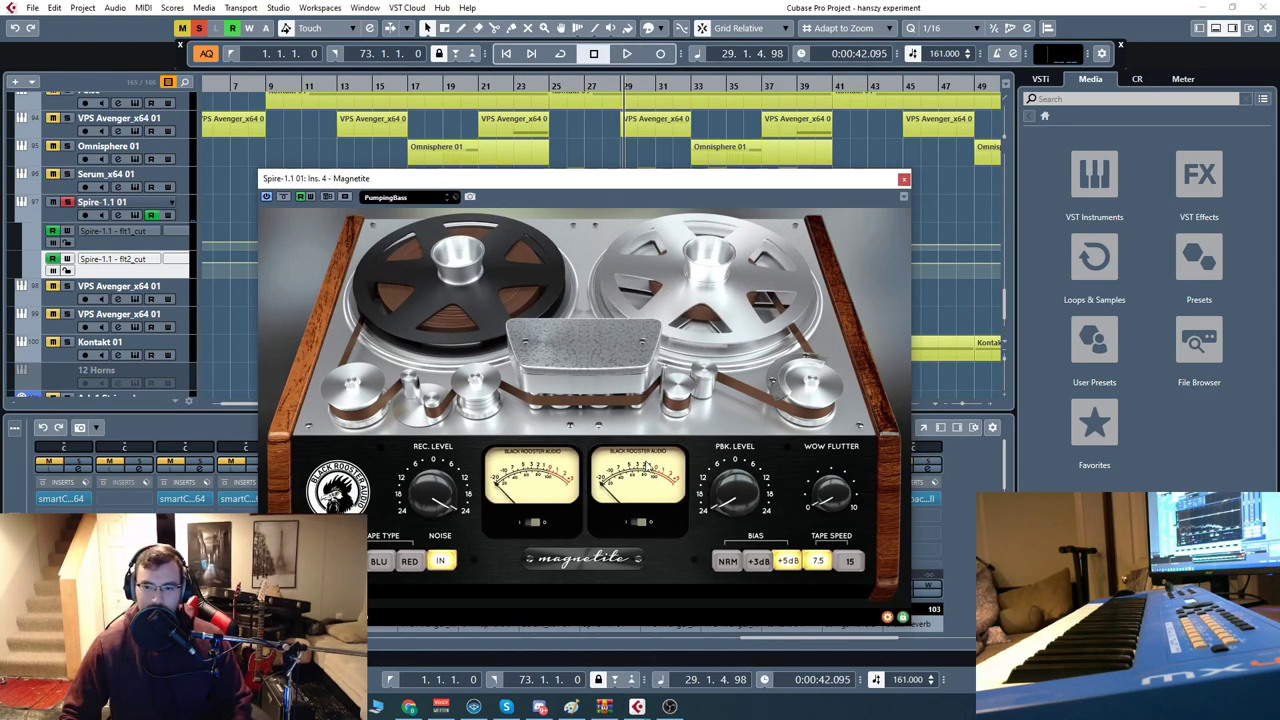
pyautogui.click(398, 197)
pyautogui.click(425, 256)
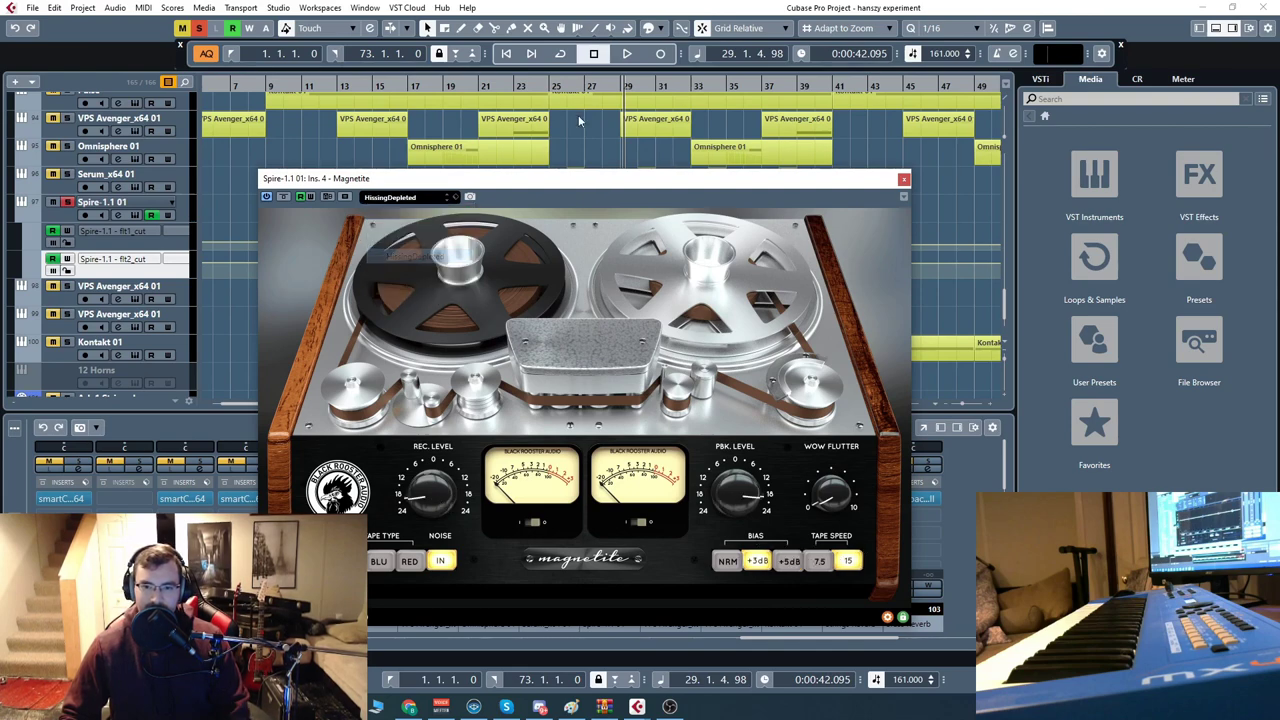
pyautogui.doubleClick(603, 85)
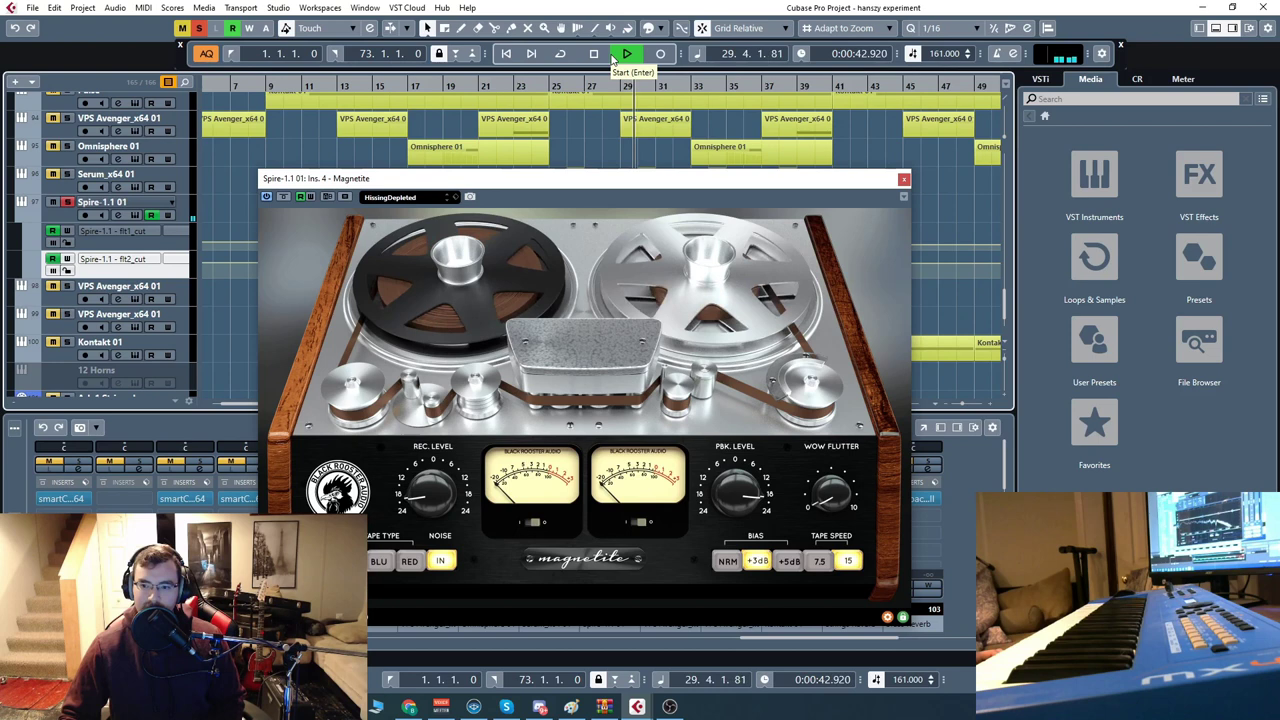
pyautogui.press('space')
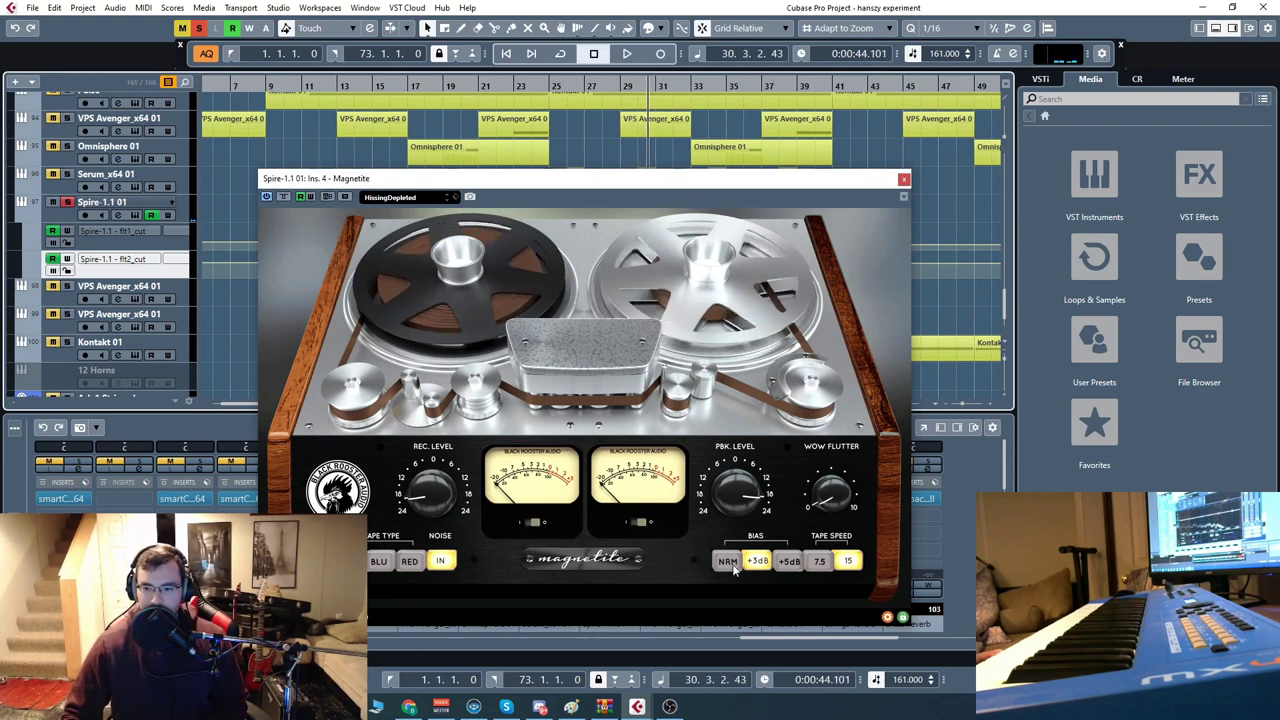
# Audition Magnetite on the Spire-1.1 part from bar 28 with bias at NRM and +5dB and tape speed at 7.5 and 15.
pyautogui.click(731, 564)
pyautogui.click(819, 561)
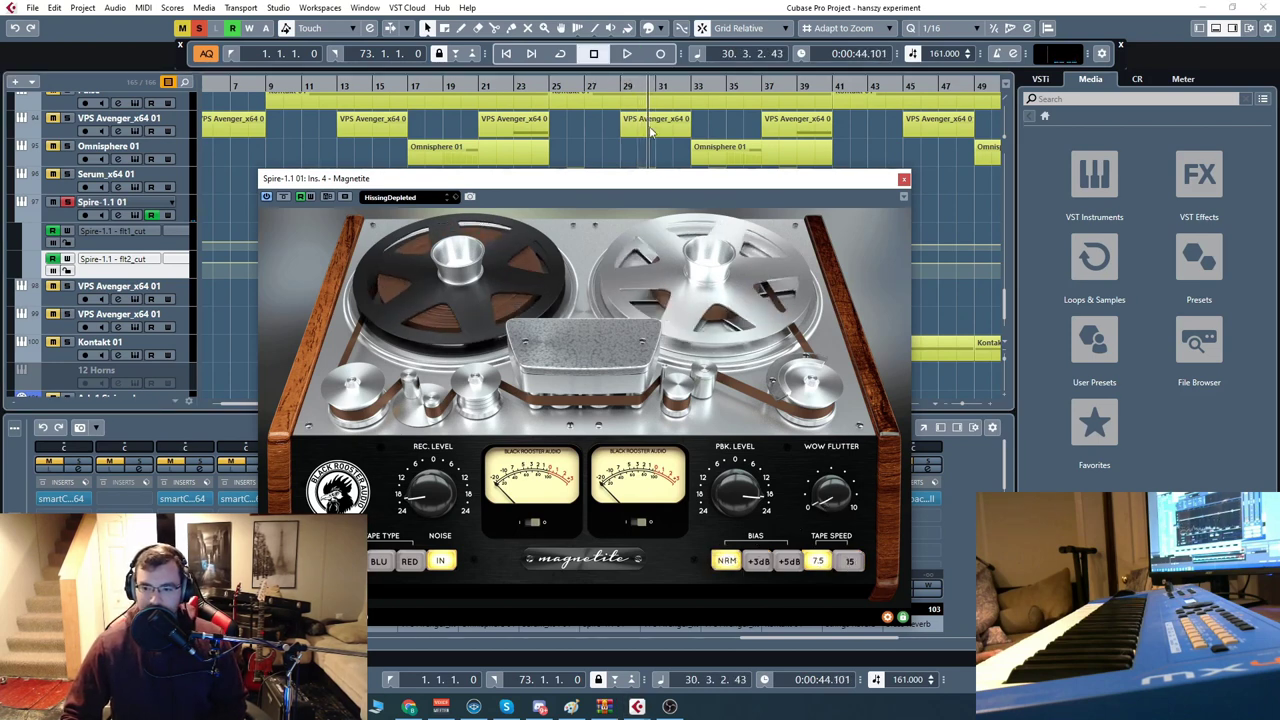
pyautogui.click(602, 88)
pyautogui.moveTo(657, 185); pyautogui.dragTo(632, 204)
pyautogui.press('space')
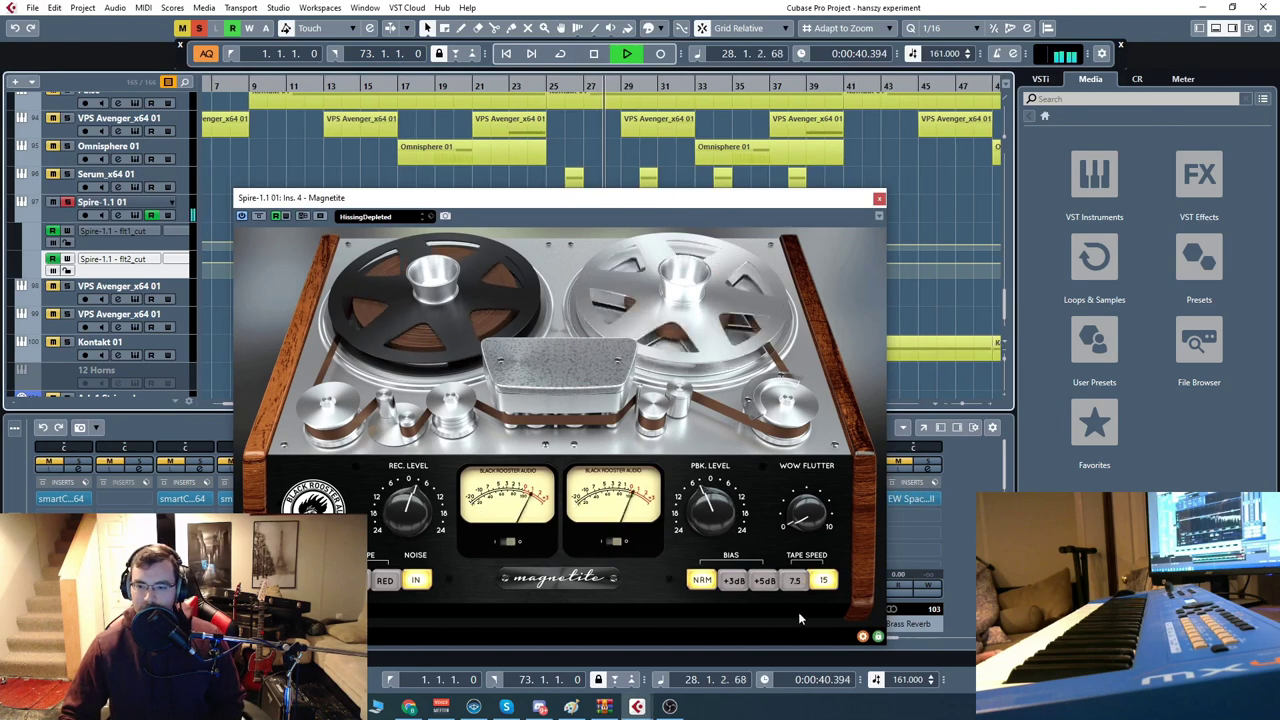
pyautogui.click(600, 87)
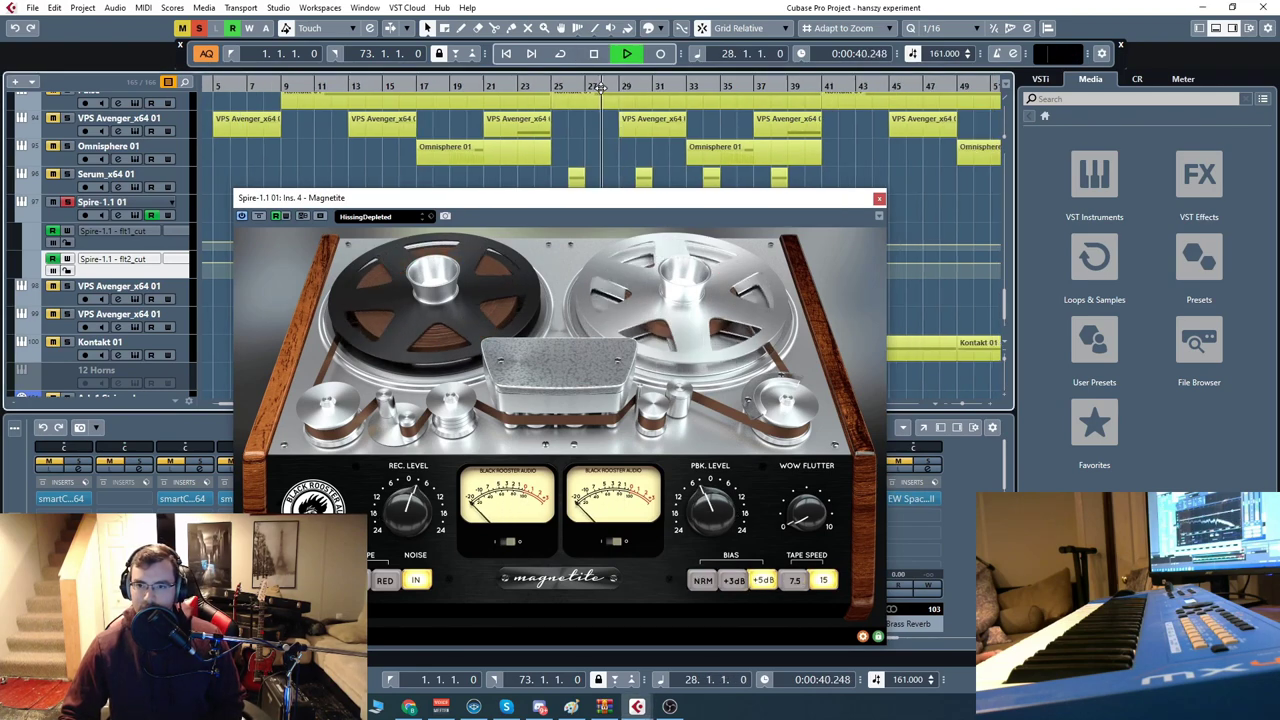
pyautogui.click(595, 53)
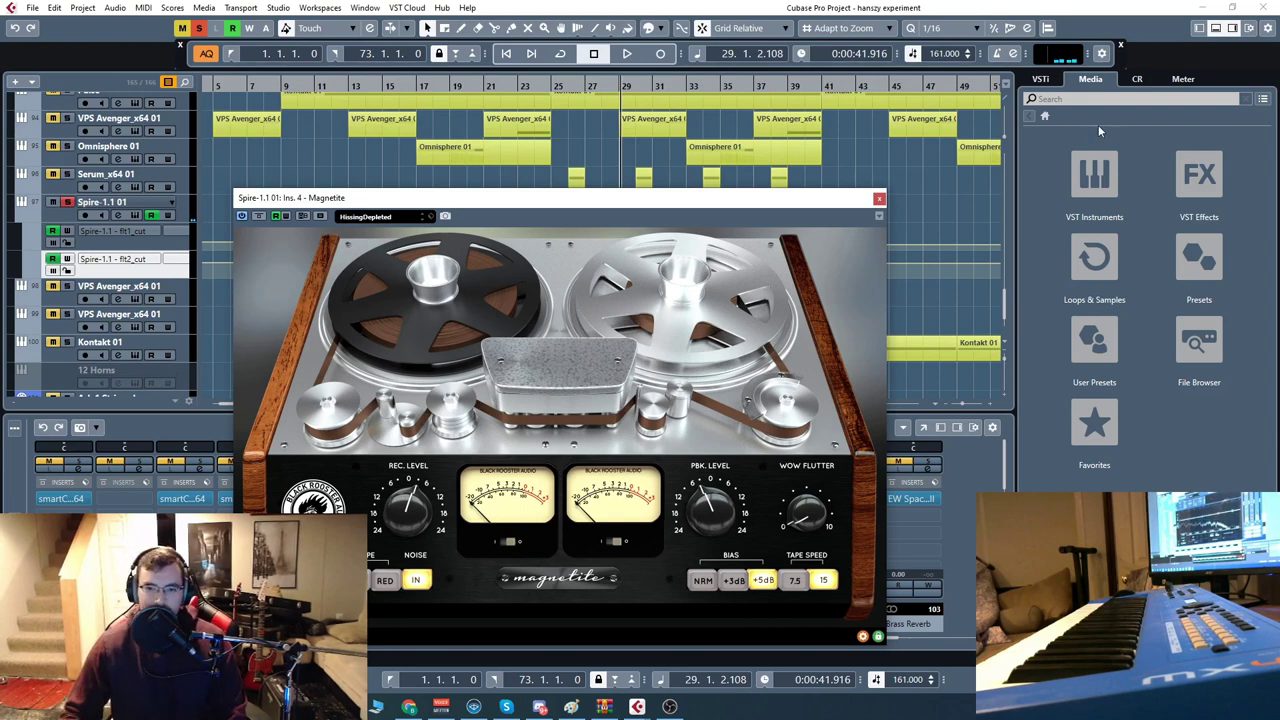
# Close Magnetite, add a Kontakt instrument track below 12 Horns from the VST instruments, and show Kontakt's libraries.
pyautogui.click(879, 199)
pyautogui.scroll(-2, 497, 337)
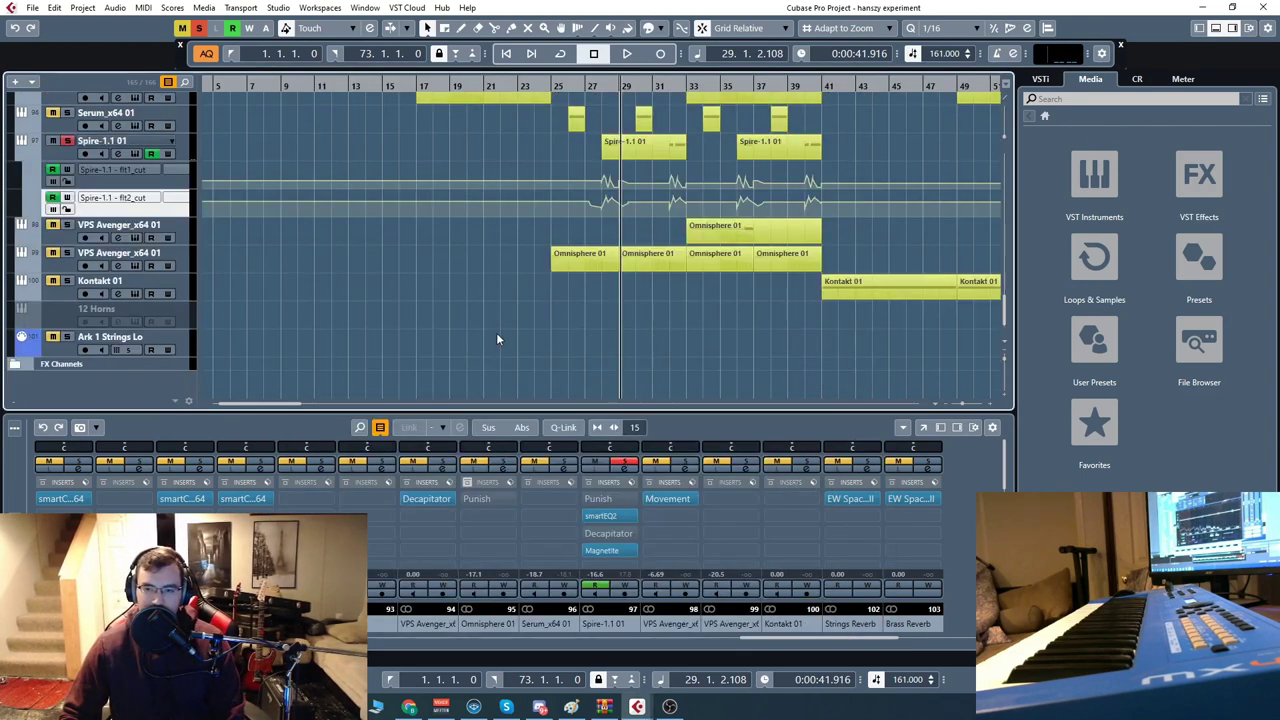
pyautogui.click(1094, 175)
pyautogui.scroll(-15, 1075, 320)
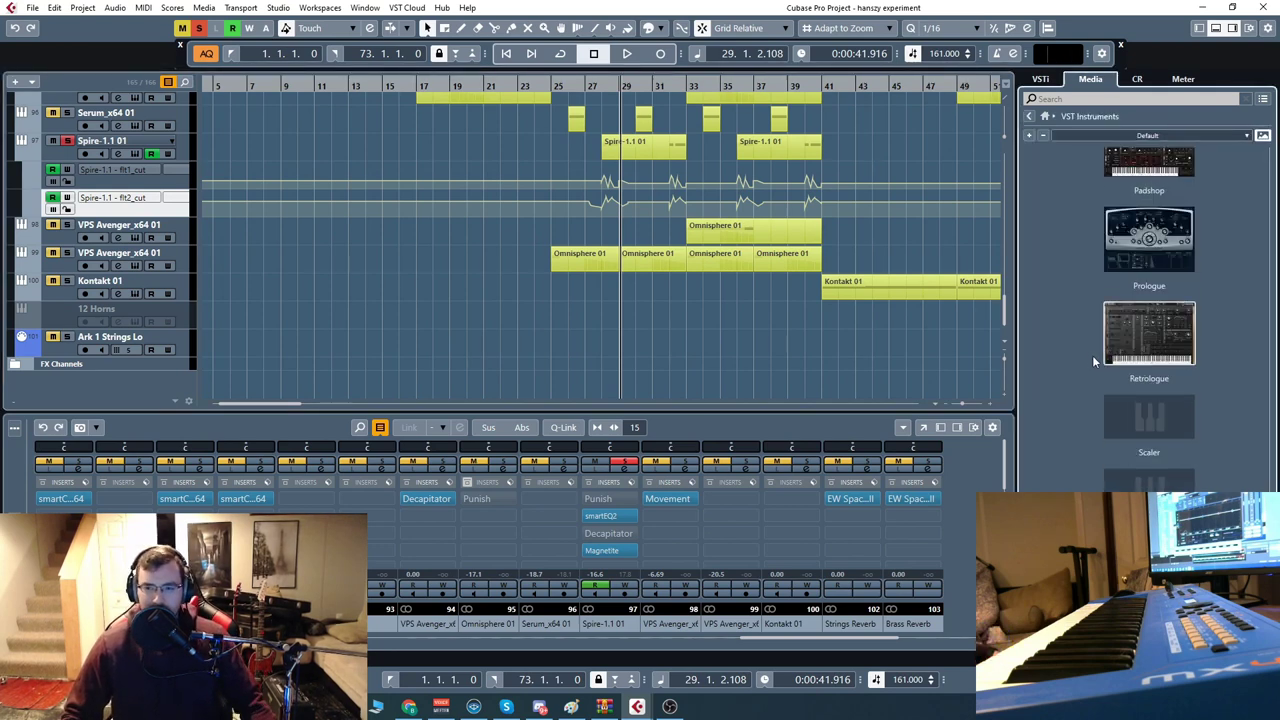
pyautogui.scroll(6, 1084, 360)
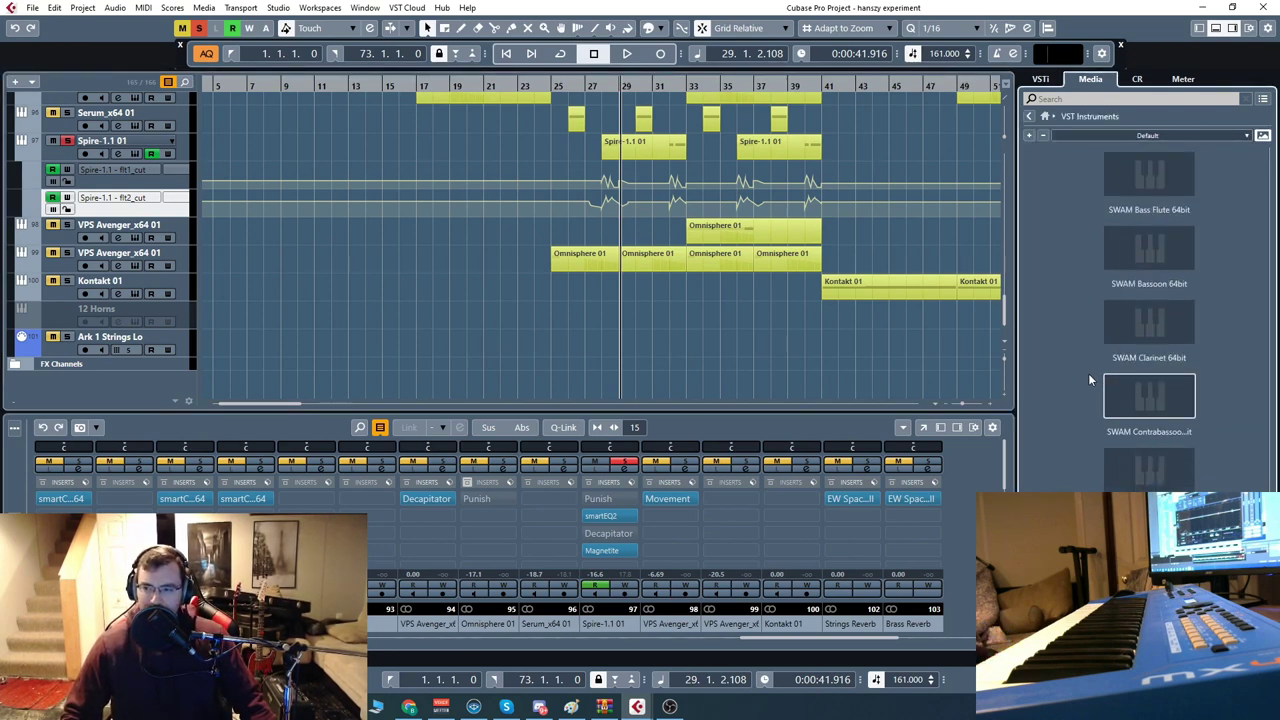
pyautogui.scroll(10, 1088, 373)
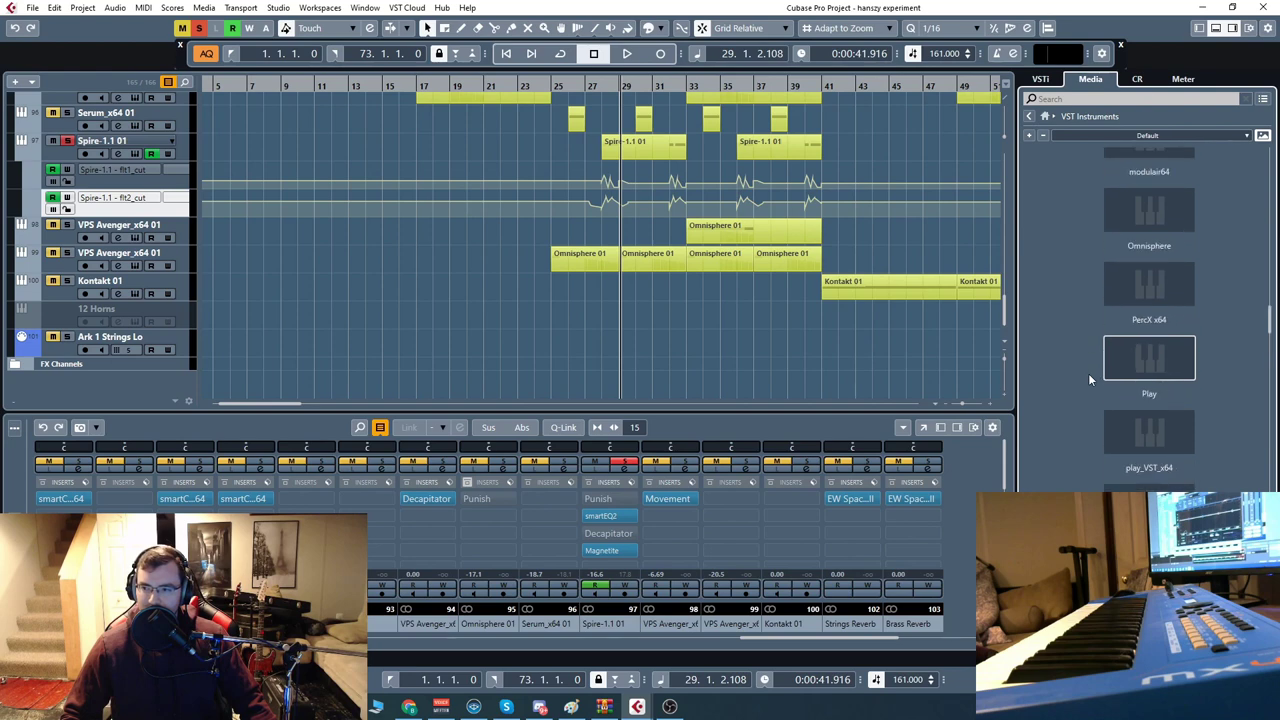
pyautogui.scroll(3, 1088, 373)
pyautogui.moveTo(1108, 348); pyautogui.dragTo(932, 368)
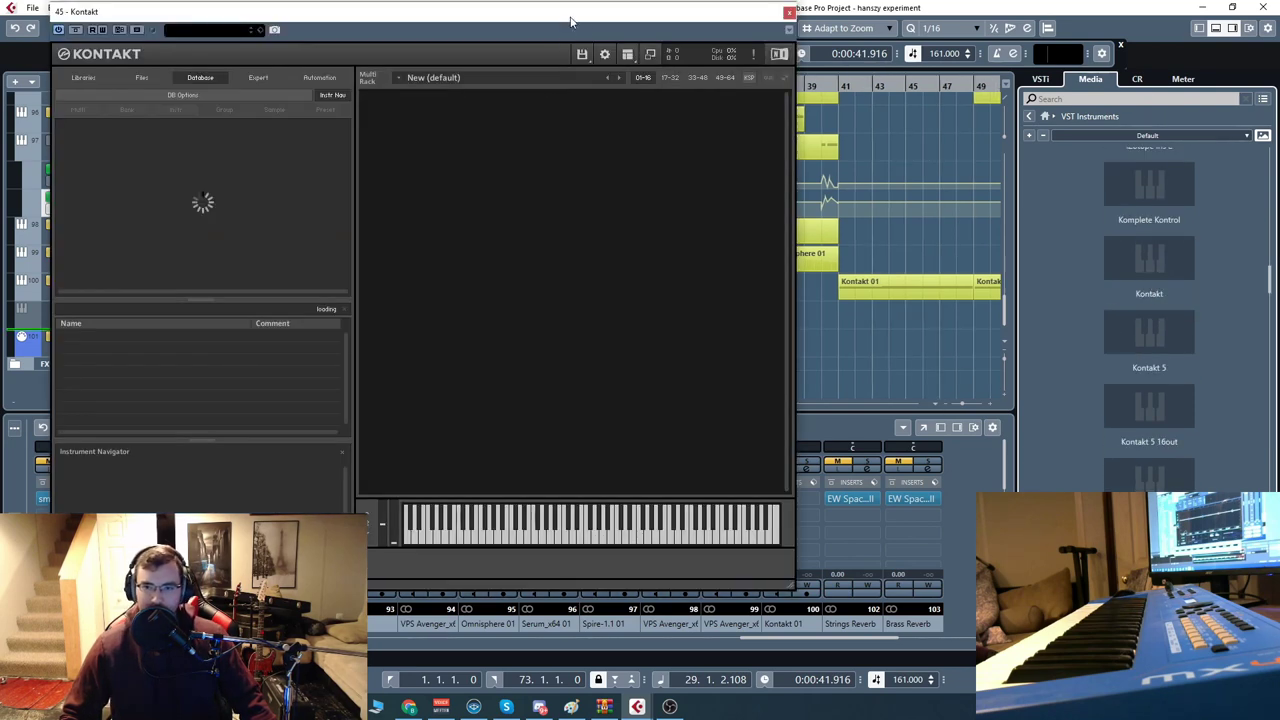
pyautogui.moveTo(570, 18); pyautogui.dragTo(625, 34)
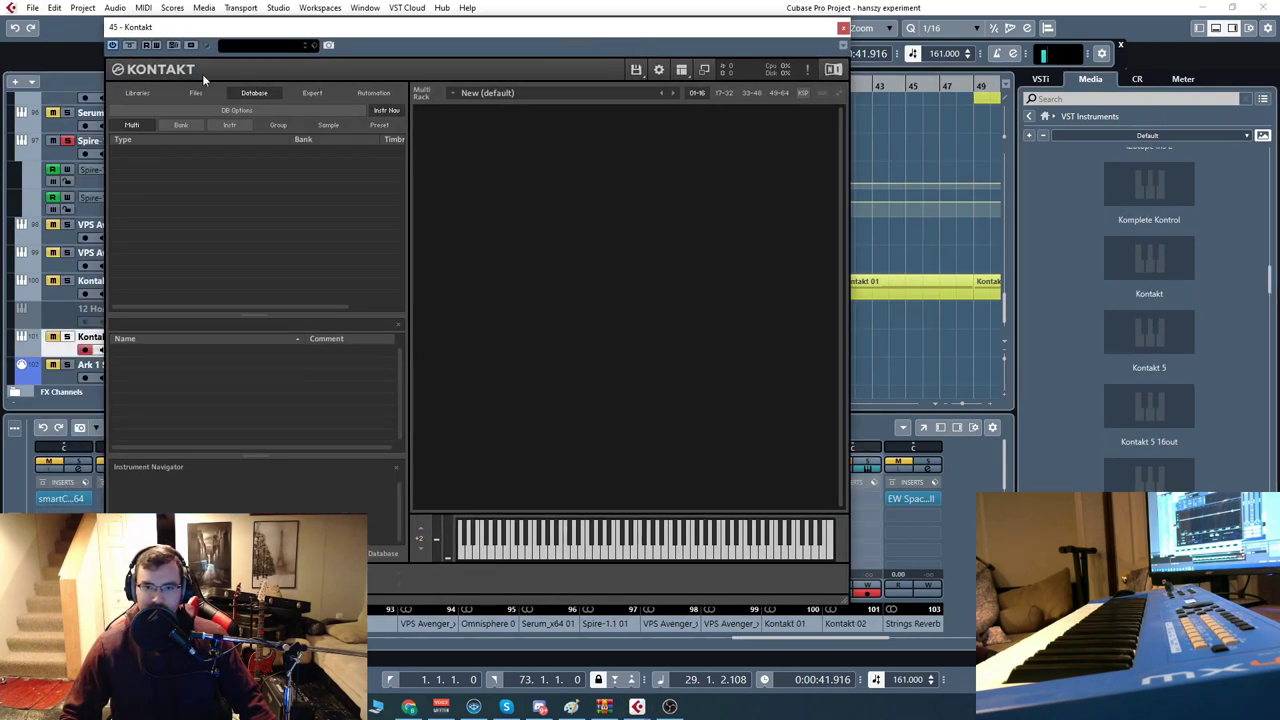
pyautogui.click(128, 96)
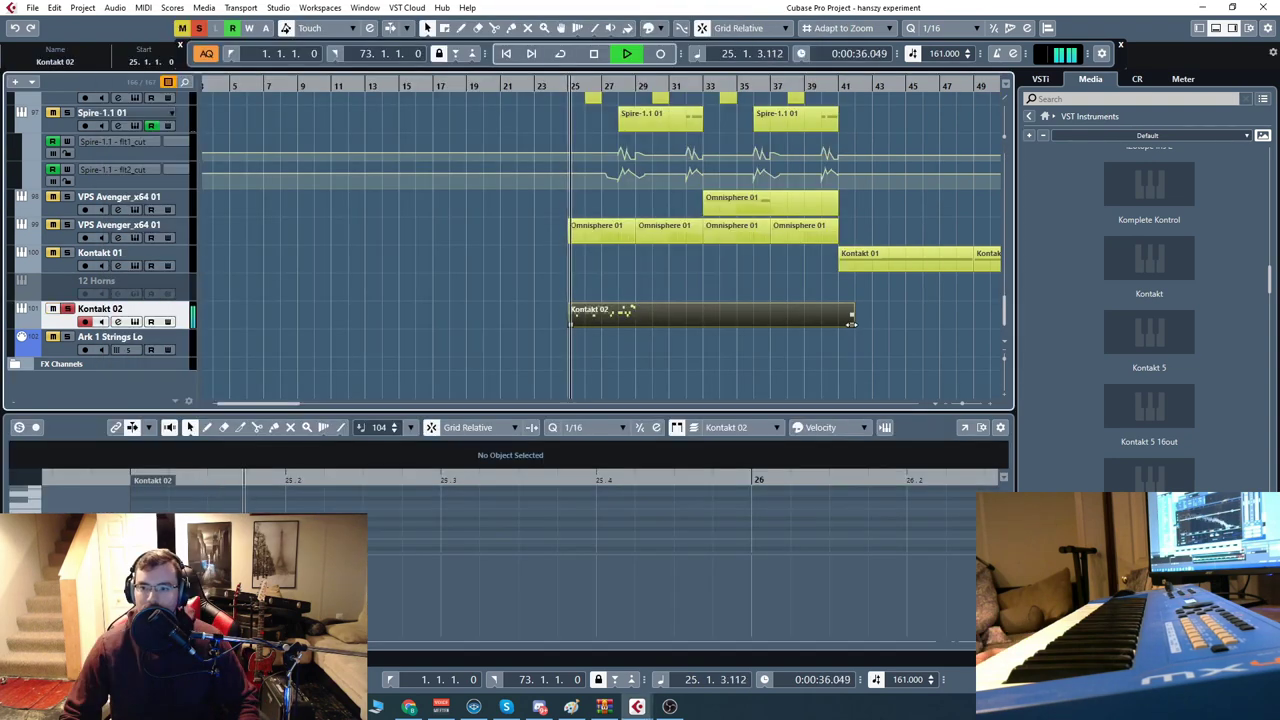
# Shorten the Kontakt 02 part to end at bar 29 and load Magnetite in that channel's first insert slot.
pyautogui.moveTo(851, 324); pyautogui.dragTo(634, 324)
pyautogui.click(62, 657)
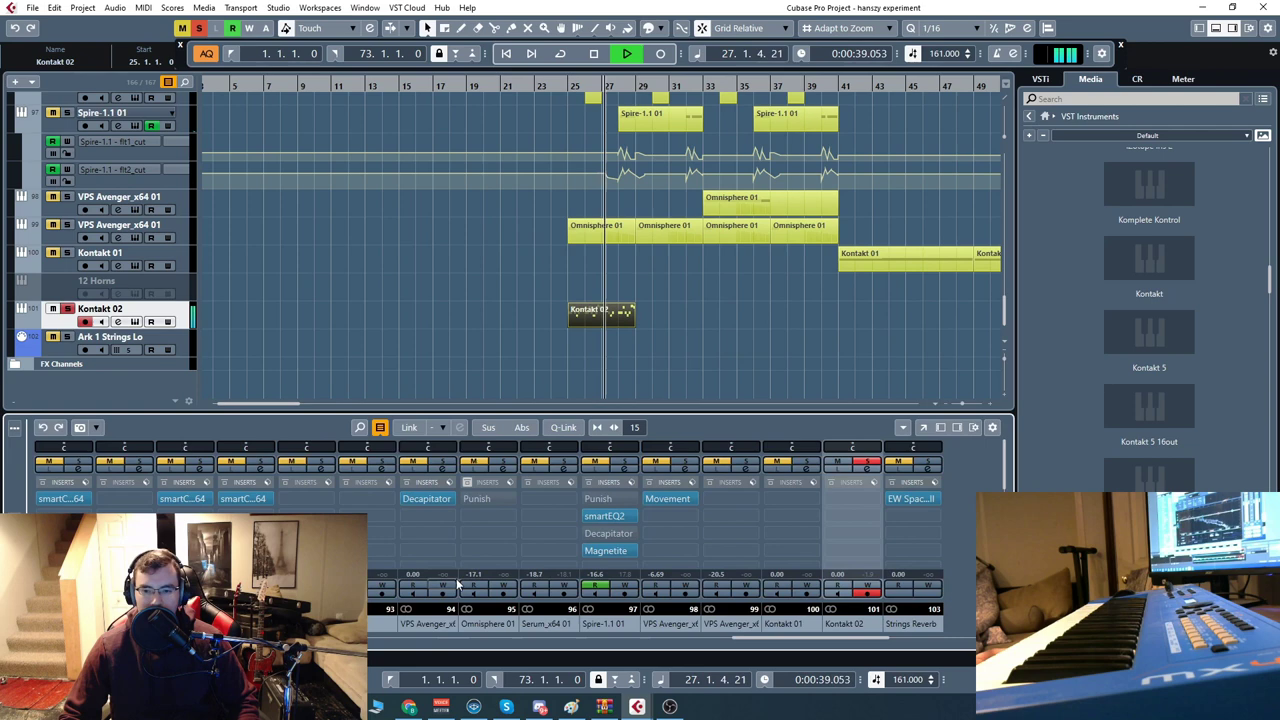
pyautogui.click(872, 498)
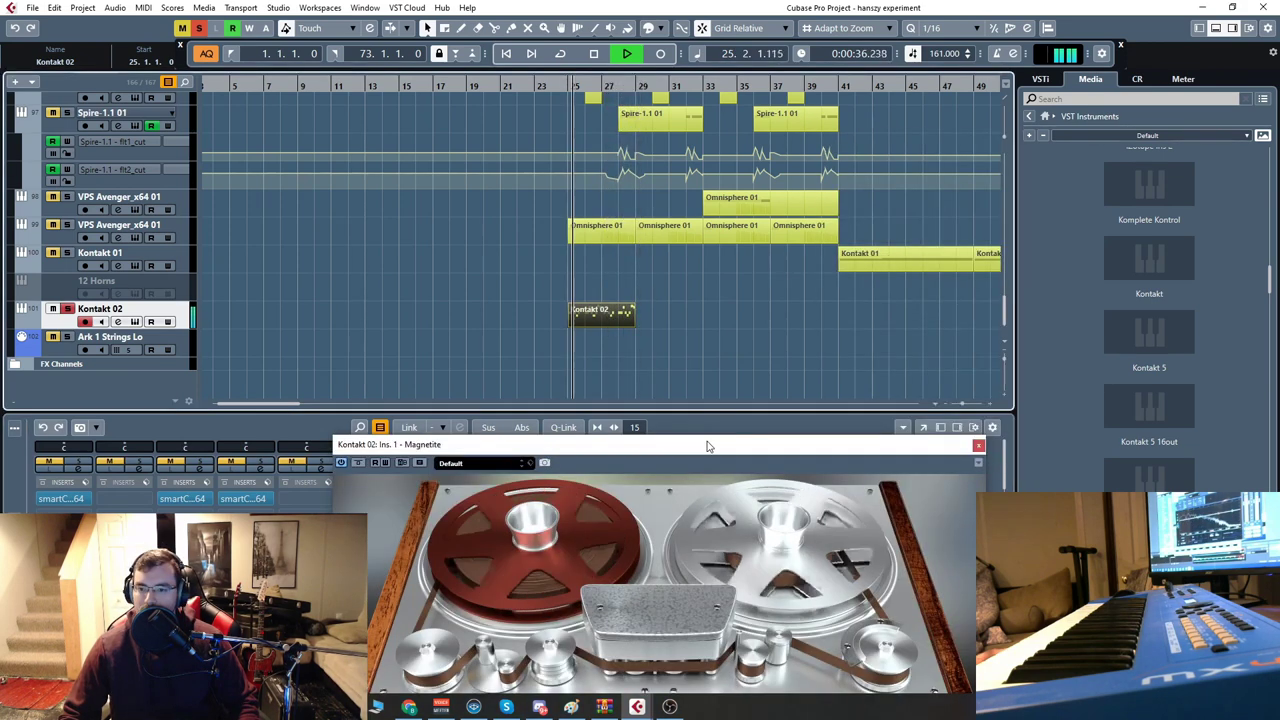
pyautogui.moveTo(708, 443); pyautogui.dragTo(721, 136)
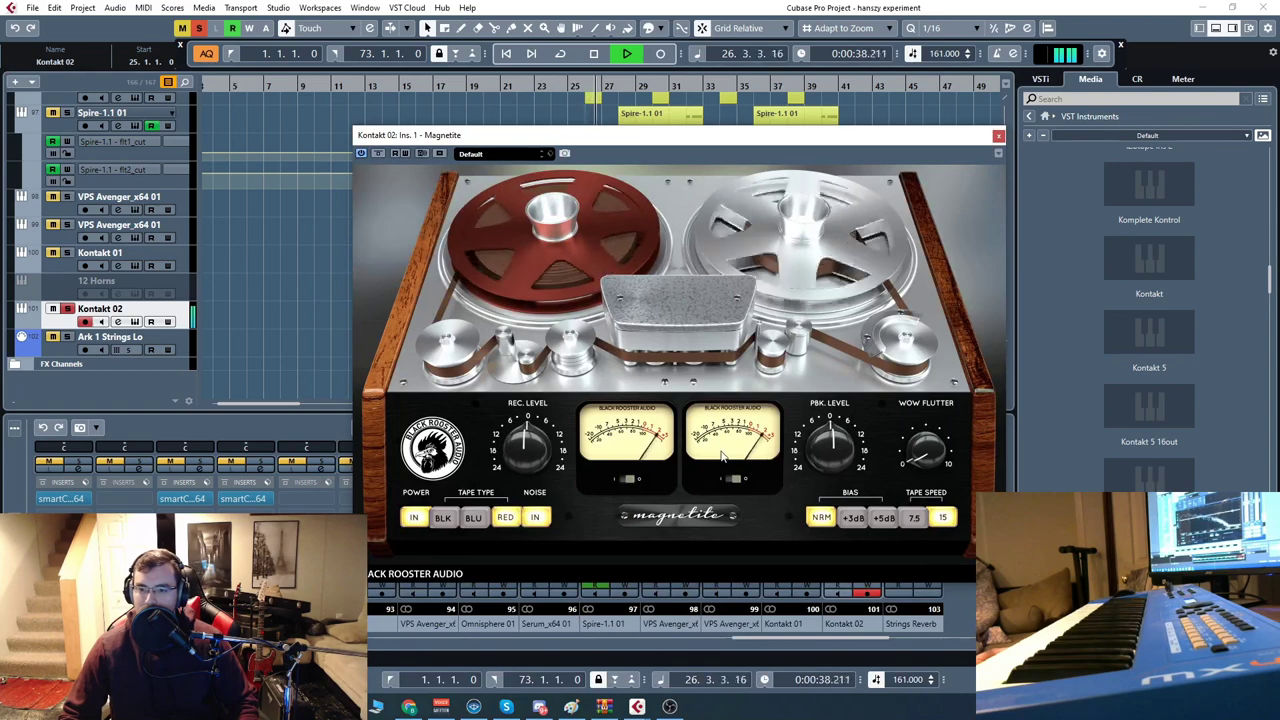
pyautogui.moveTo(806, 136); pyautogui.dragTo(802, 243)
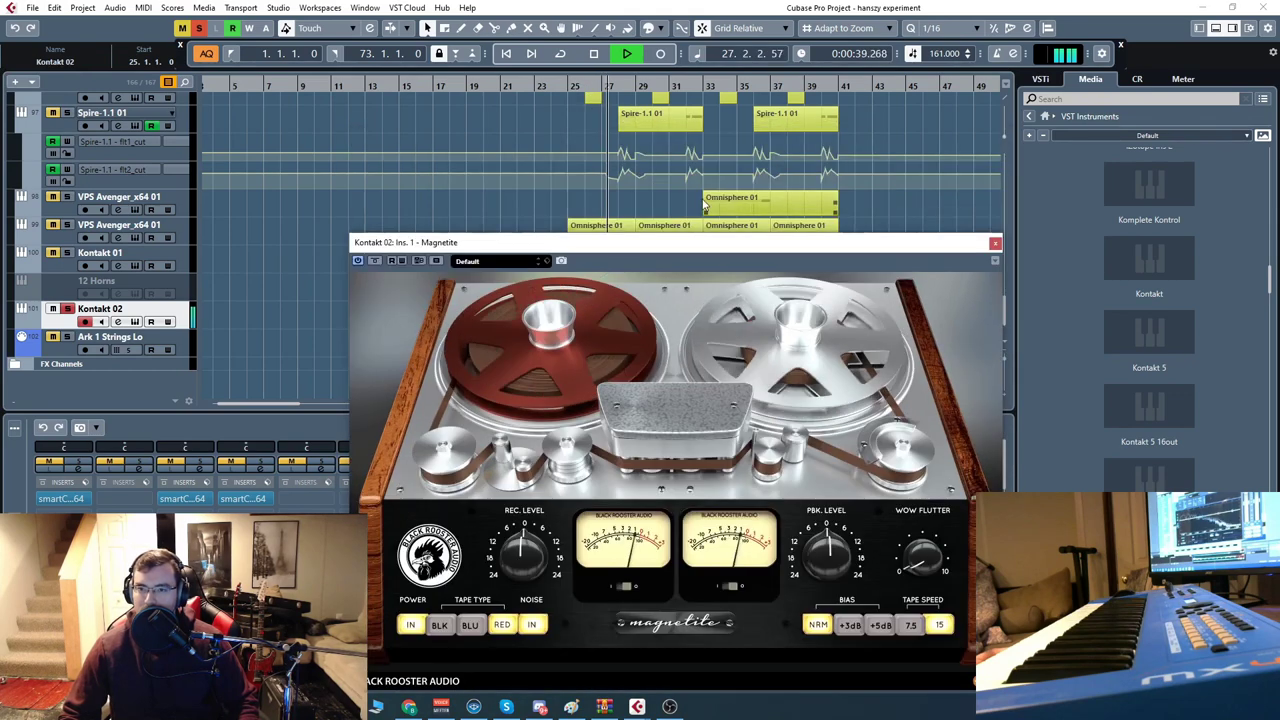
# Play the Kontakt 02 part from bar 25 with its Magnetite insert bypassed and active to compare the sound.
pyautogui.click(995, 243)
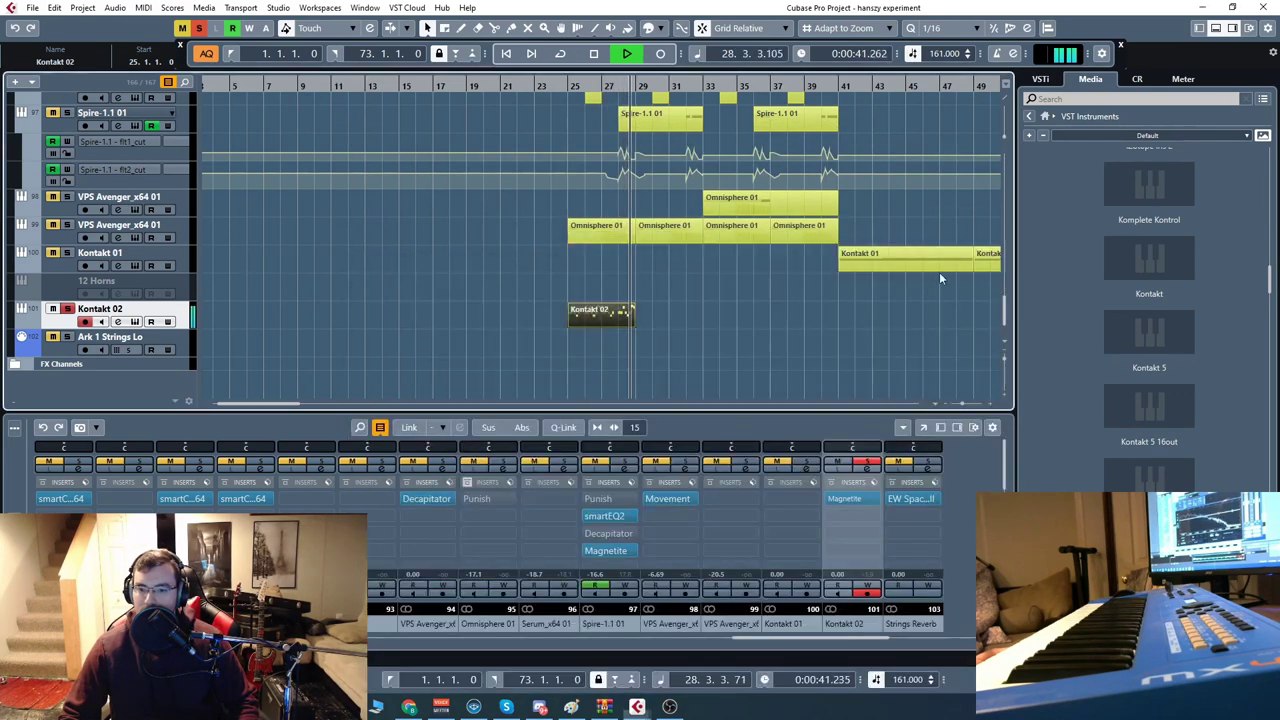
pyautogui.click(829, 498)
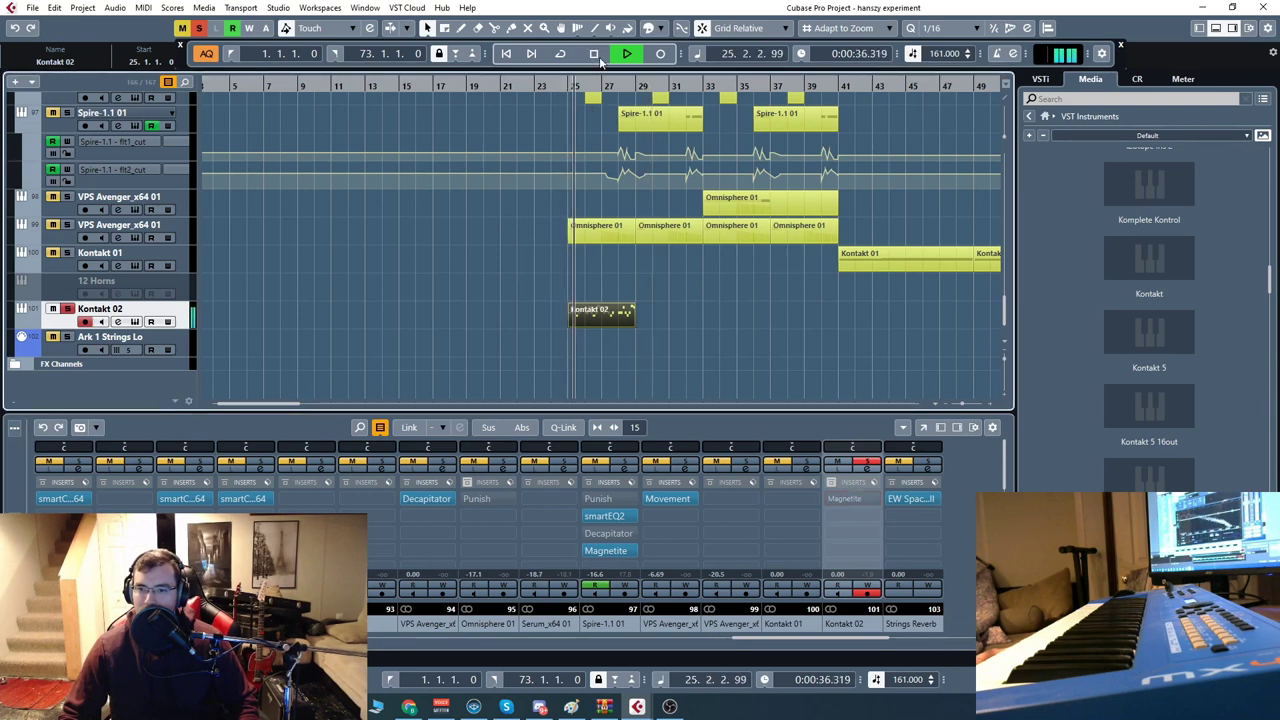
pyautogui.click(854, 498)
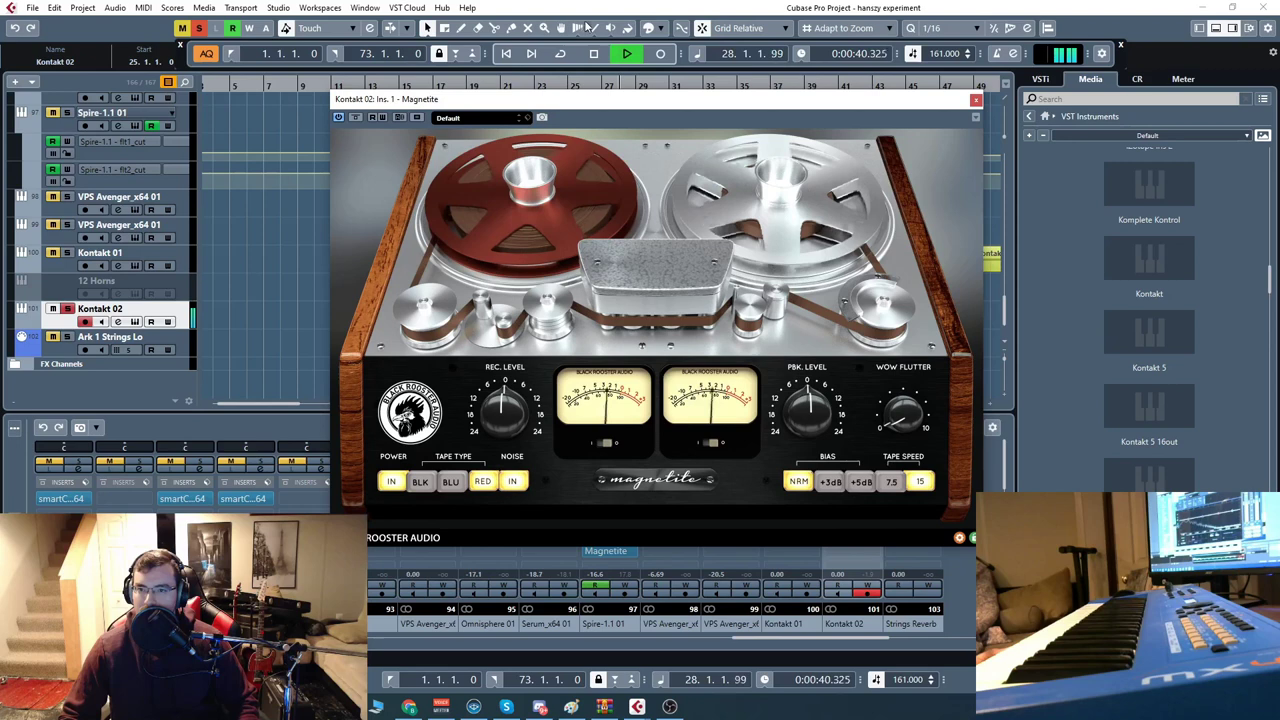
pyautogui.click(595, 56)
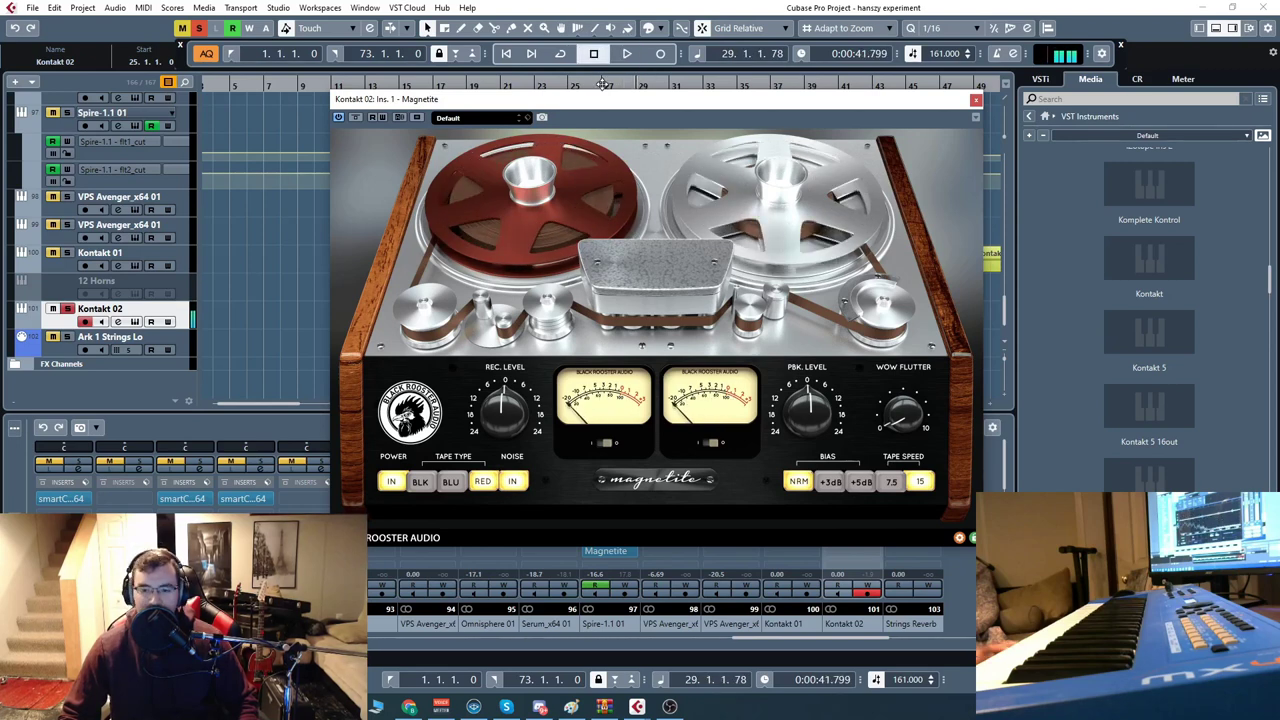
# Load Magnetite's SubtleWarmth preset on Kontakt 02 and audition the part from bar 27, including with the unit's power off.
pyautogui.moveTo(598, 96)
pyautogui.mouseDown()
pyautogui.moveTo(572, 95)
pyautogui.moveTo(605, 115)
pyautogui.mouseUp()
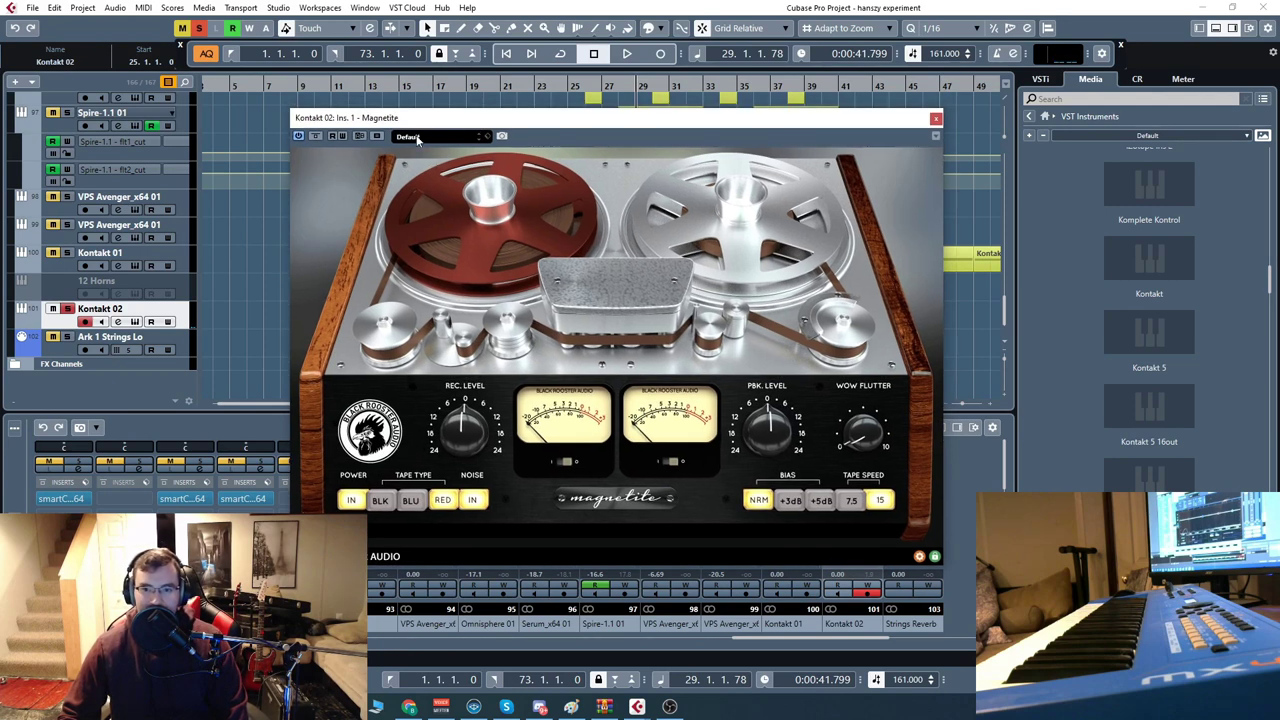
pyautogui.click(418, 140)
pyautogui.click(425, 165)
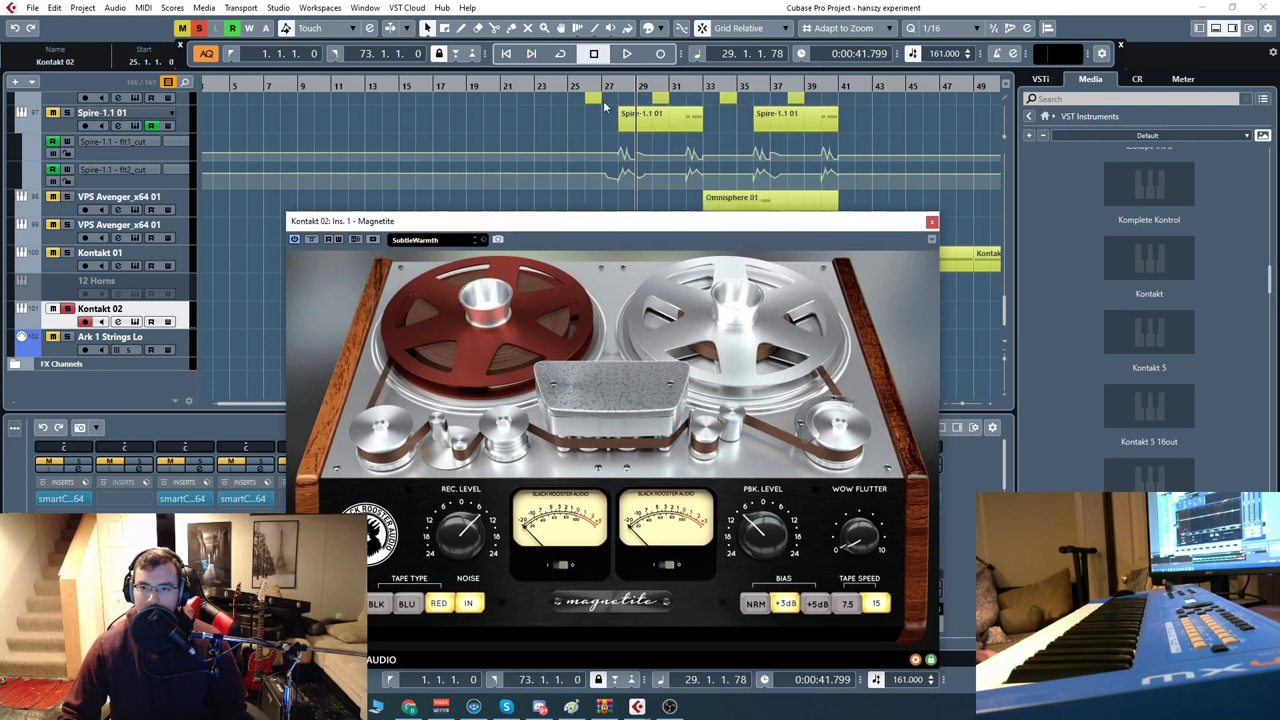
pyautogui.click(604, 86)
pyautogui.press('space')
pyautogui.moveTo(644, 216)
pyautogui.mouseDown()
pyautogui.moveTo(650, 255)
pyautogui.moveTo(643, 191)
pyautogui.mouseUp()
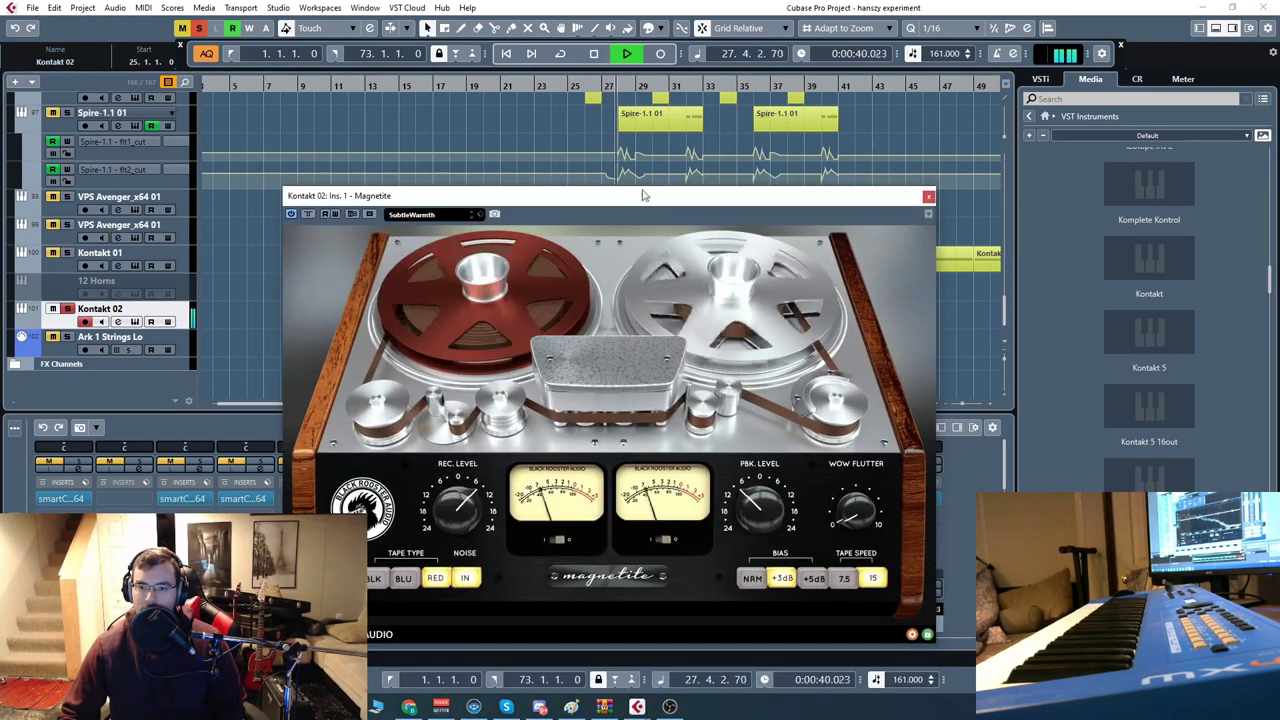
pyautogui.click(562, 88)
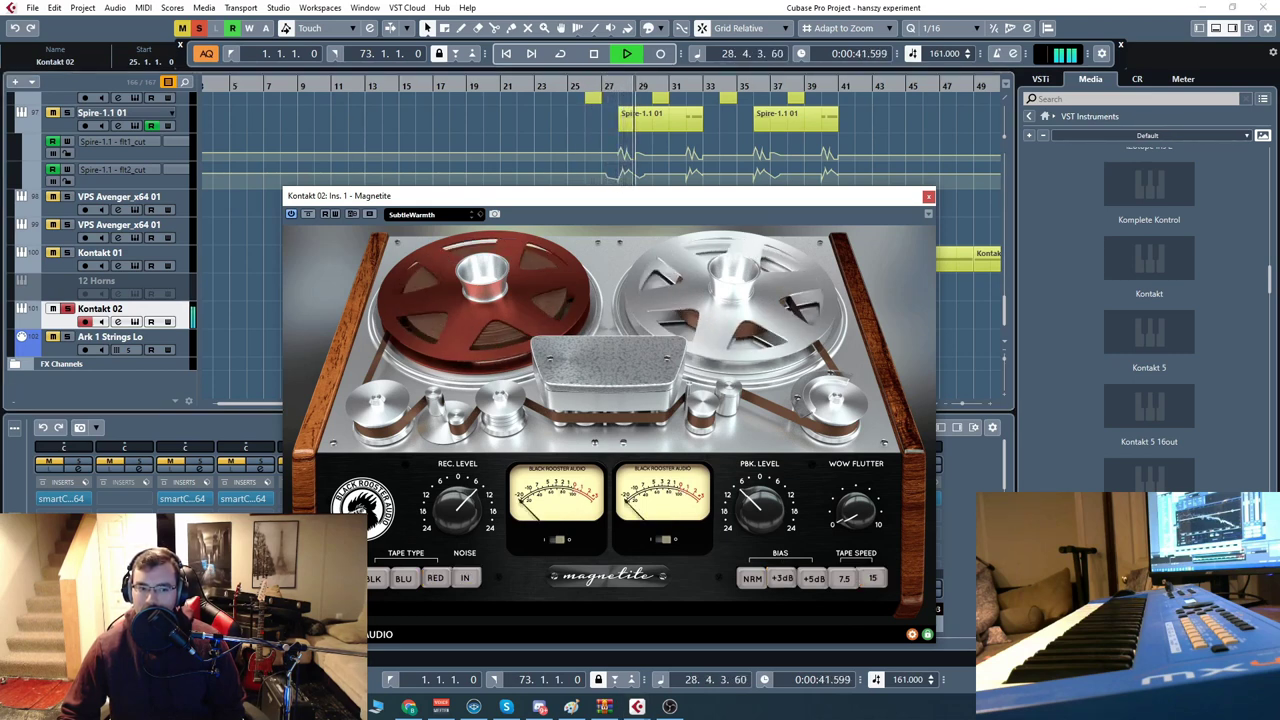
pyautogui.press('space')
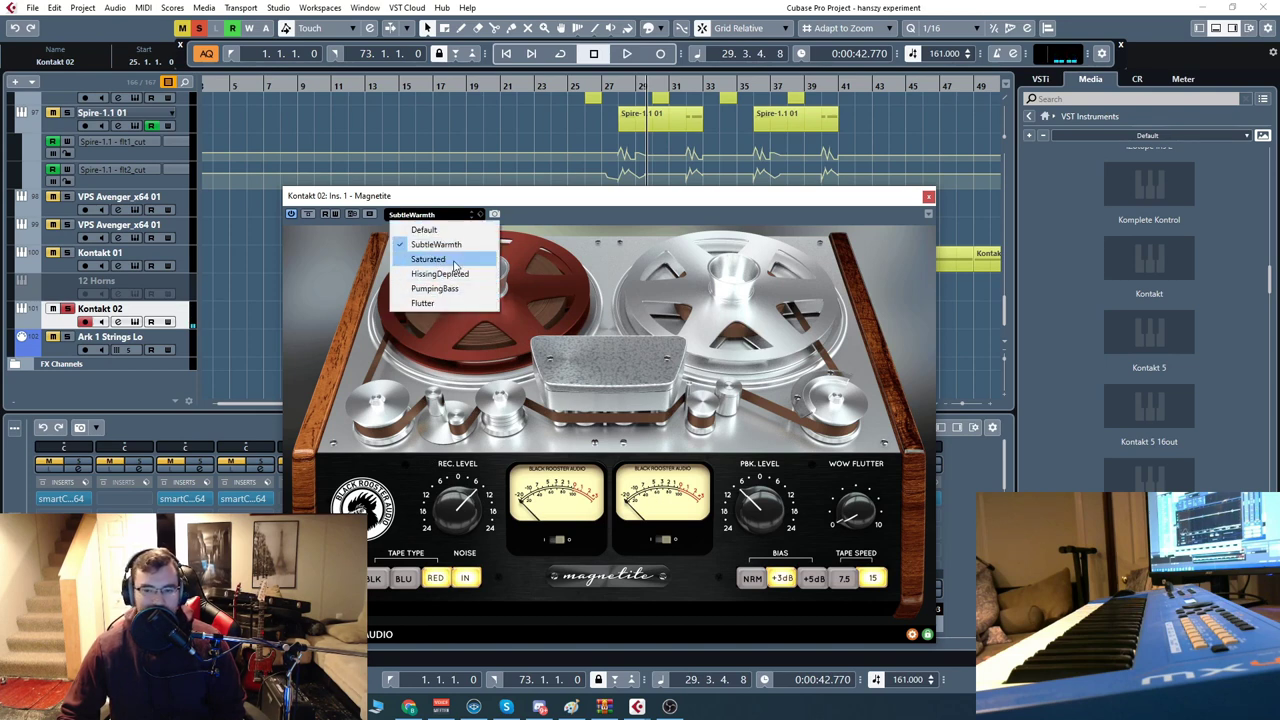
# Load the Saturated preset on Kontakt 02 and play from bar 27 with Wow Flutter at 10 and tape speed at 7.5.
pyautogui.click(454, 261)
pyautogui.click(605, 86)
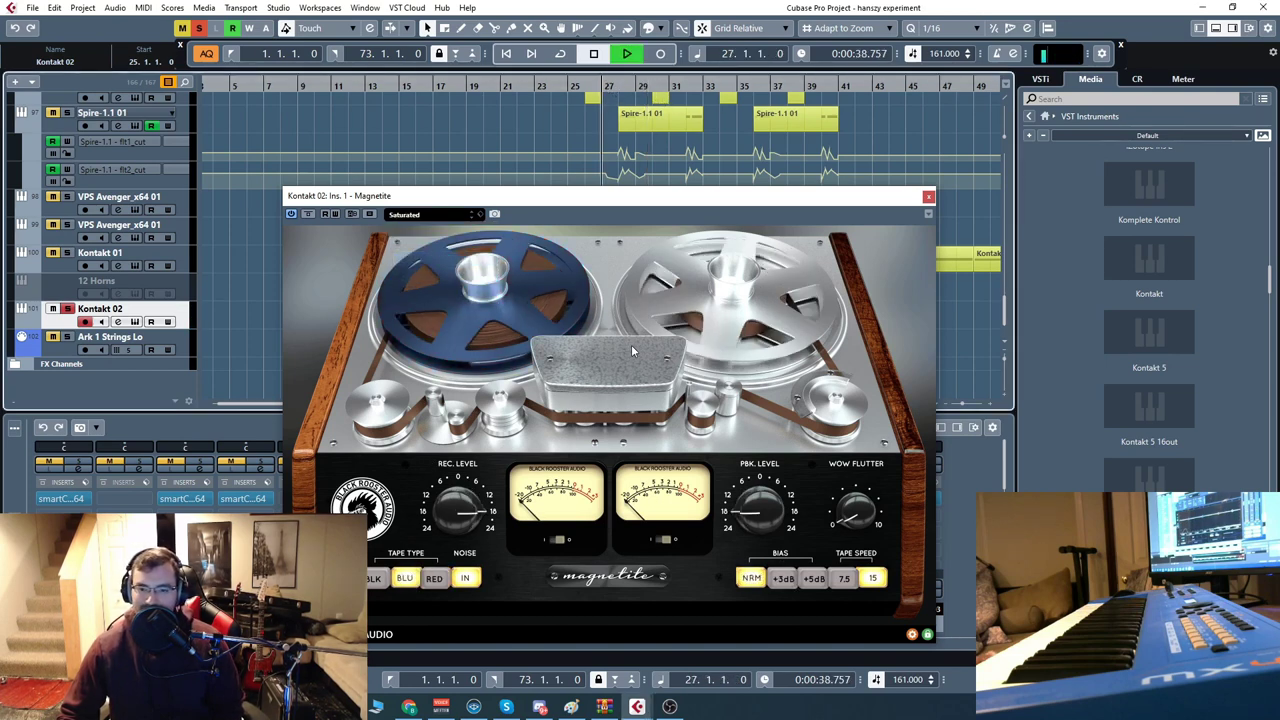
pyautogui.press('space')
pyautogui.moveTo(680, 208)
pyautogui.mouseDown()
pyautogui.moveTo(690, 384)
pyautogui.moveTo(699, 341)
pyautogui.moveTo(677, 189)
pyautogui.mouseUp()
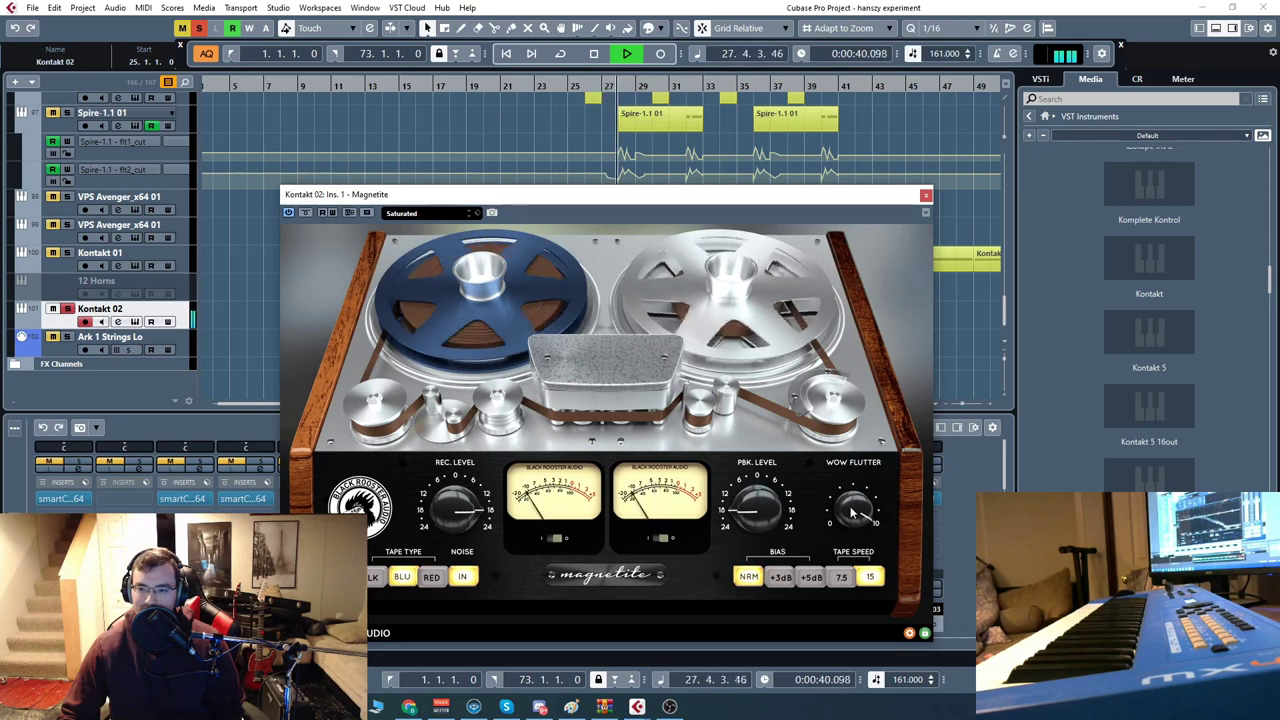
pyautogui.click(840, 579)
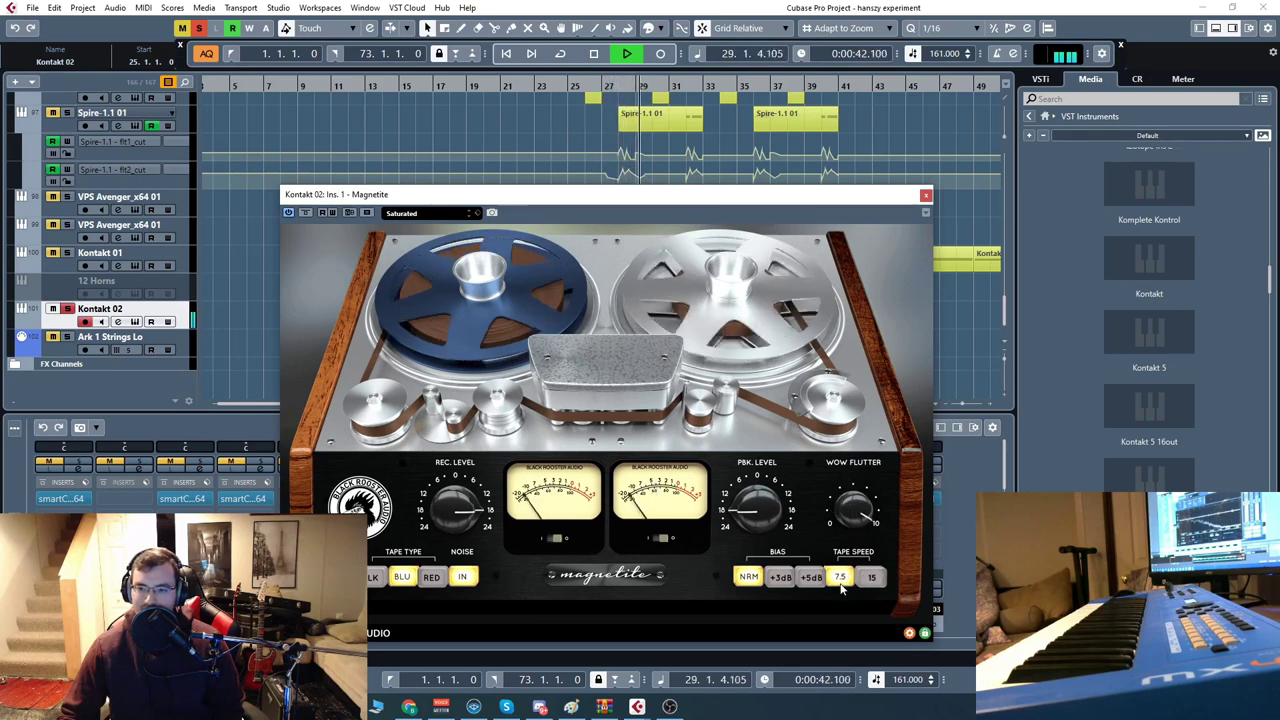
# Load Magnetite's PumpingBass preset on Kontakt 02 and audition the part from bar 25.
pyautogui.moveTo(667, 200); pyautogui.dragTo(672, 246)
pyautogui.click(427, 260)
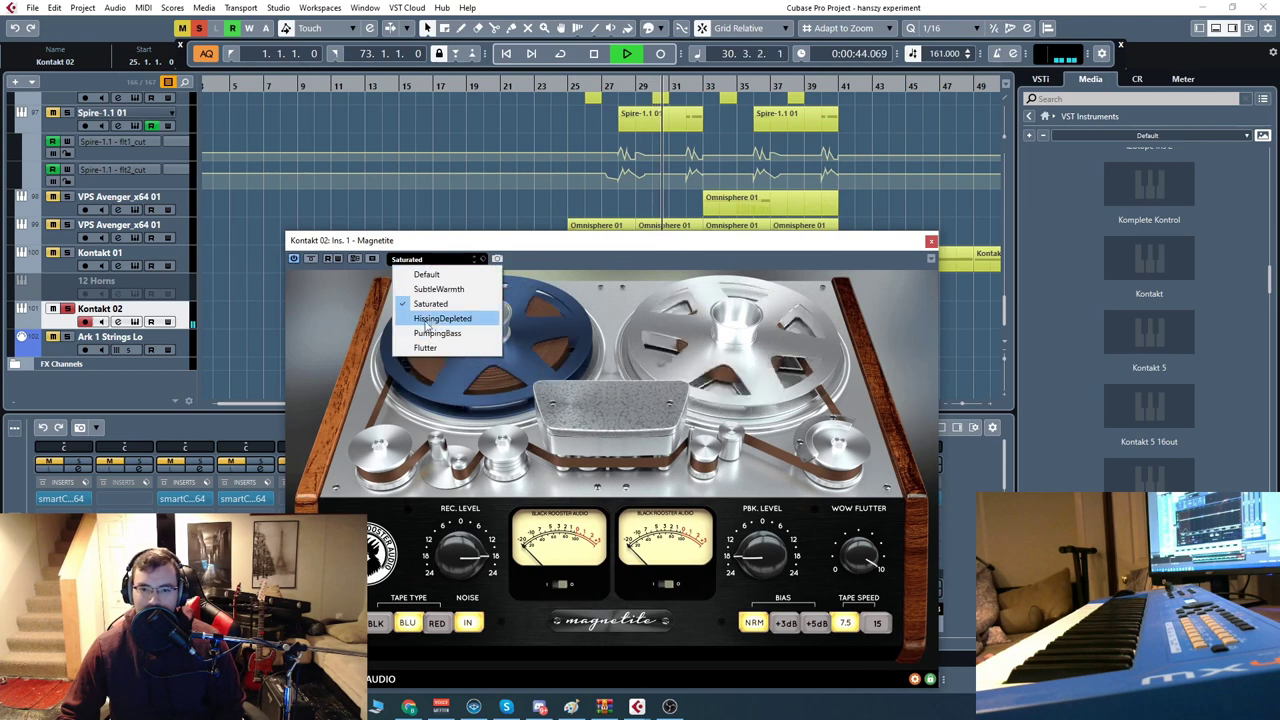
pyautogui.click(455, 330)
pyautogui.click(576, 95)
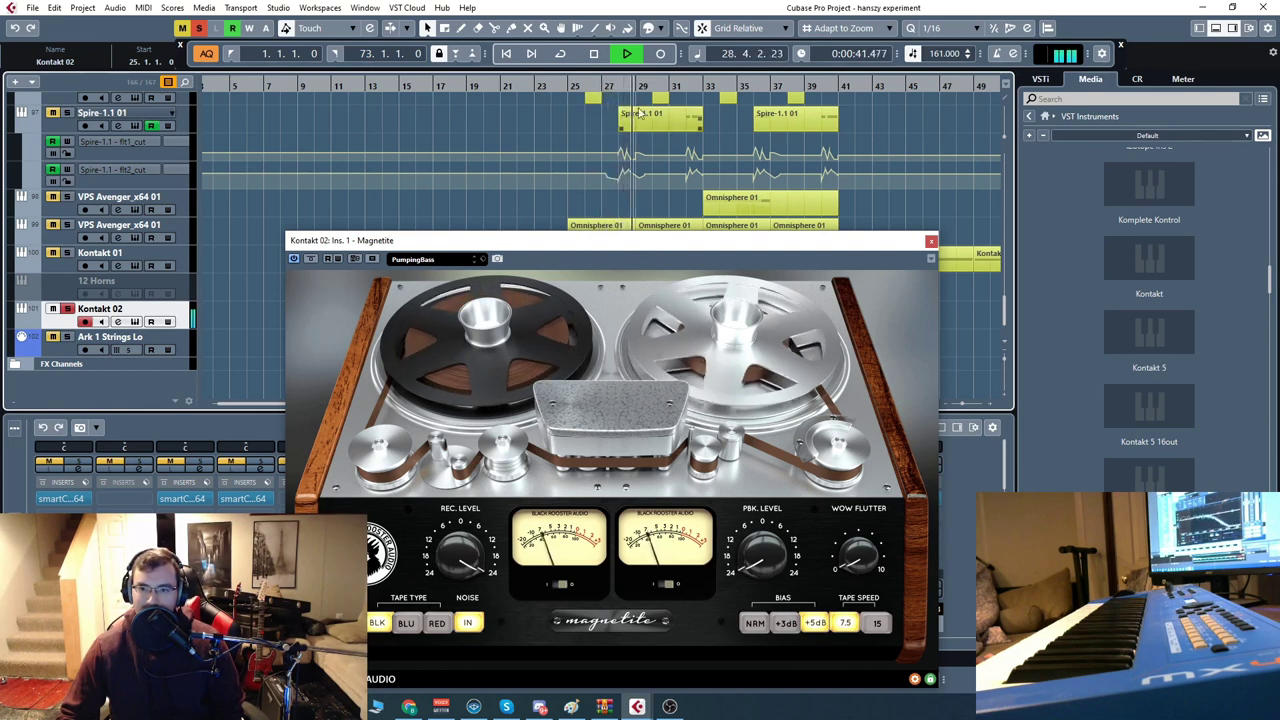
pyautogui.press('space')
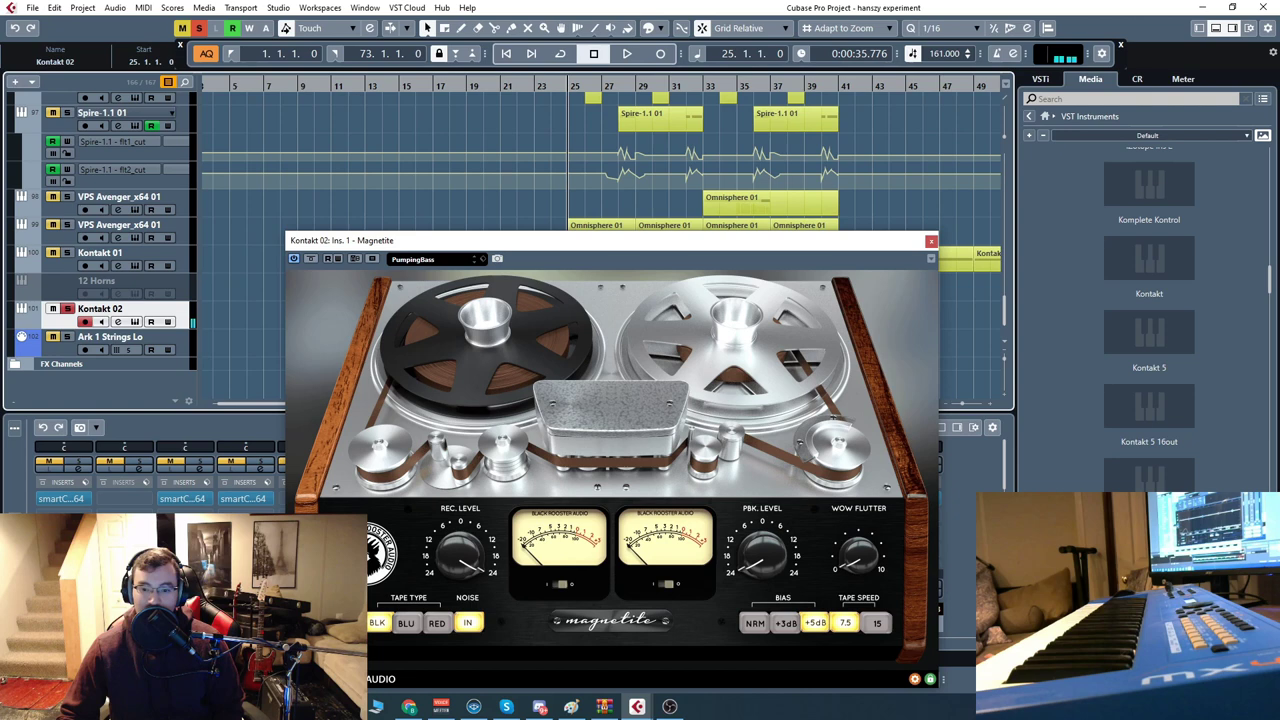
pyautogui.click(468, 623)
pyautogui.press('space')
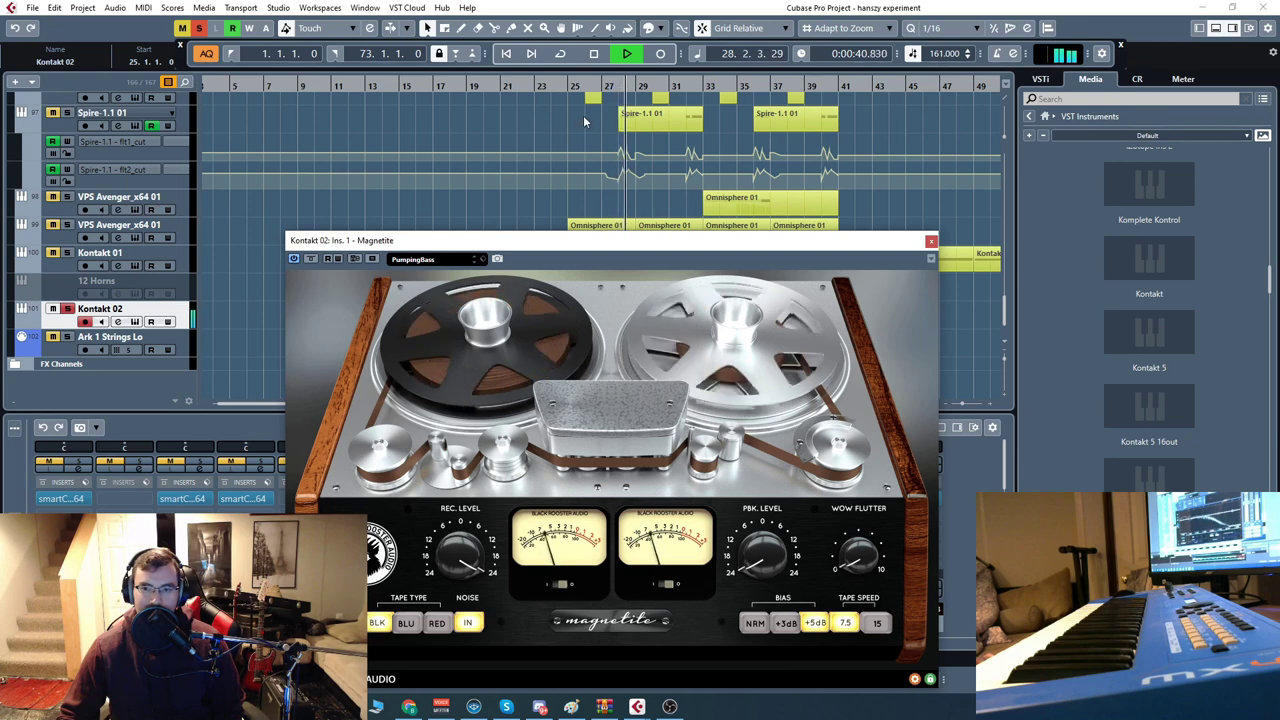
pyautogui.click(594, 55)
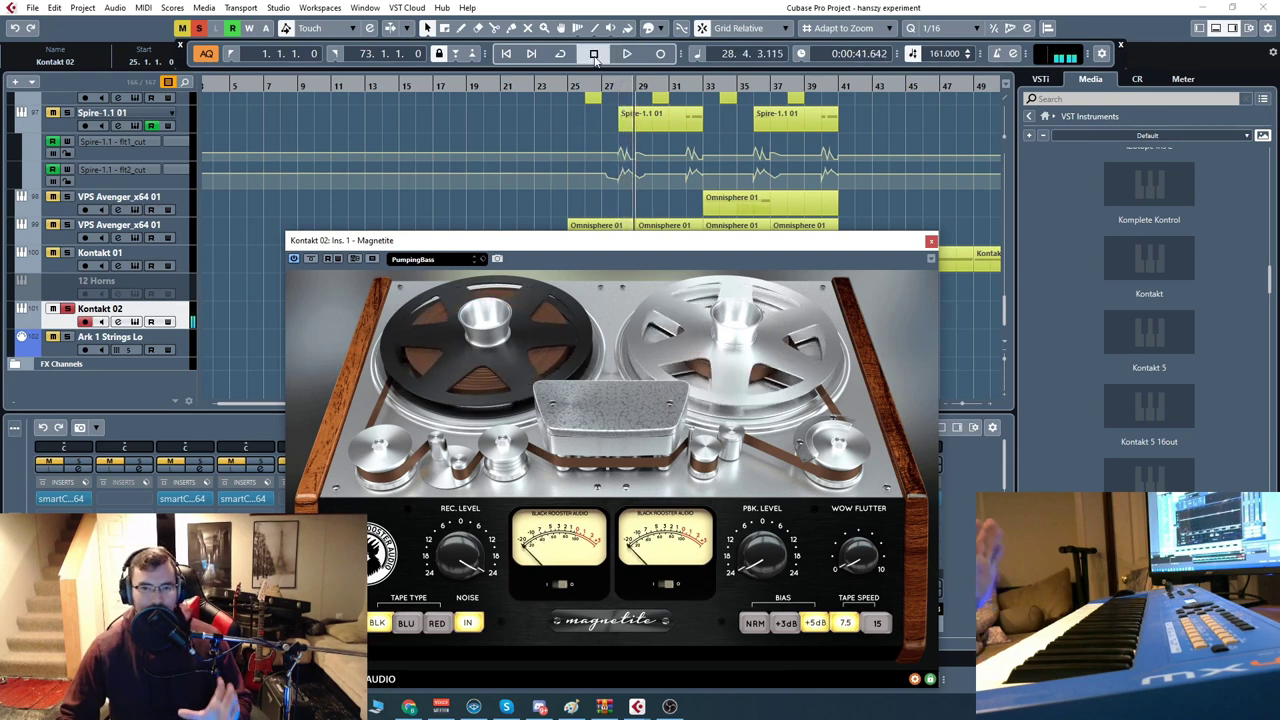
# Load Magnetite's Flutter preset on Kontakt 02 and play the part from bar 25.
pyautogui.moveTo(621, 242); pyautogui.dragTo(617, 201)
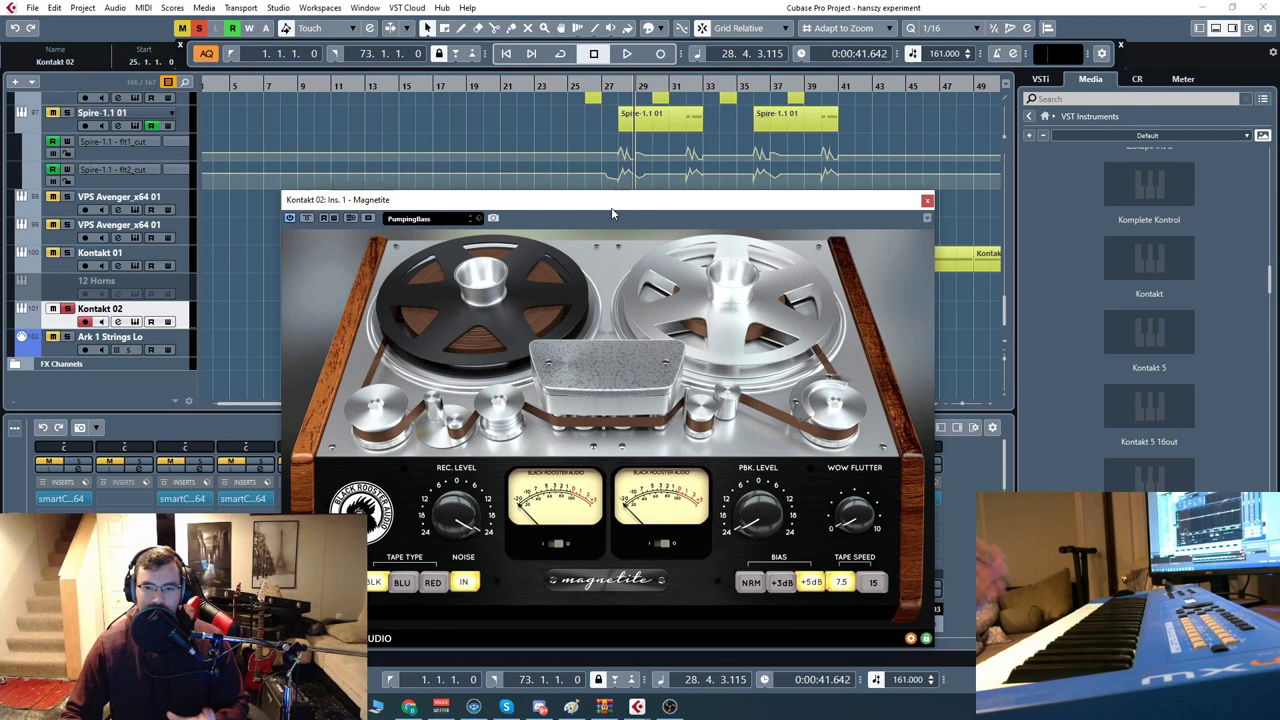
pyautogui.click(440, 218)
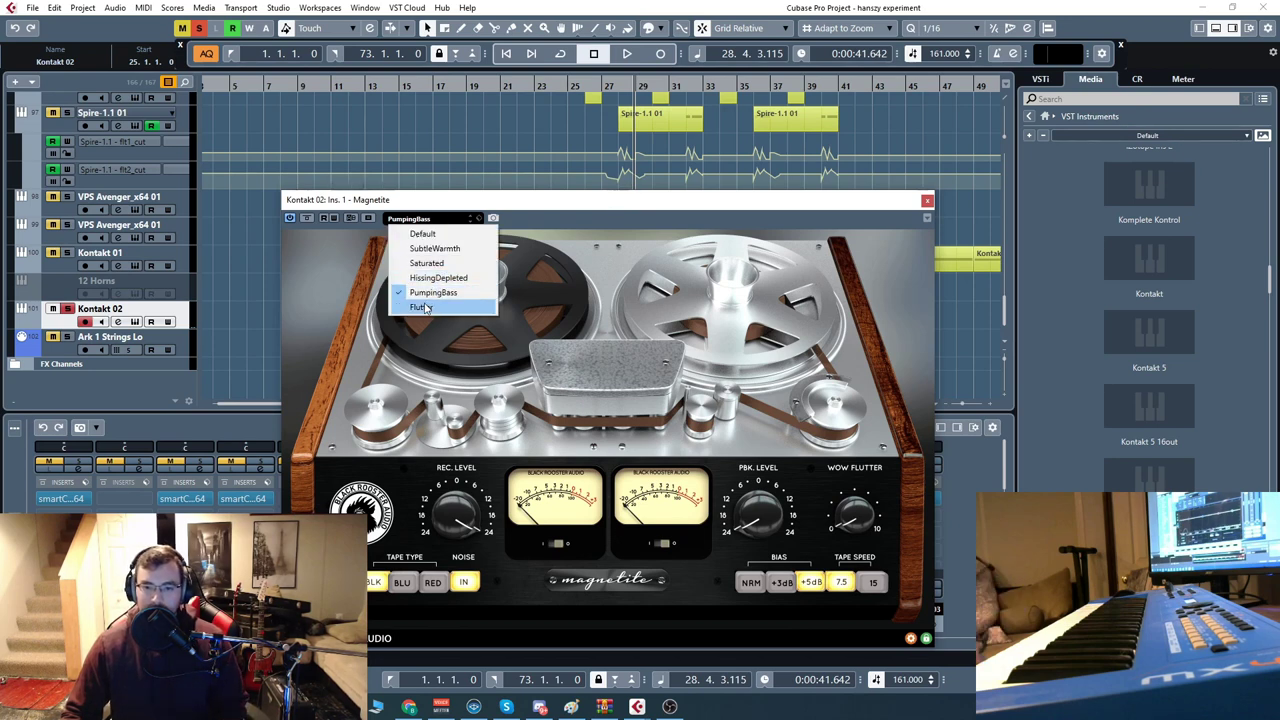
pyautogui.click(422, 307)
pyautogui.click(568, 85)
pyautogui.press('space')
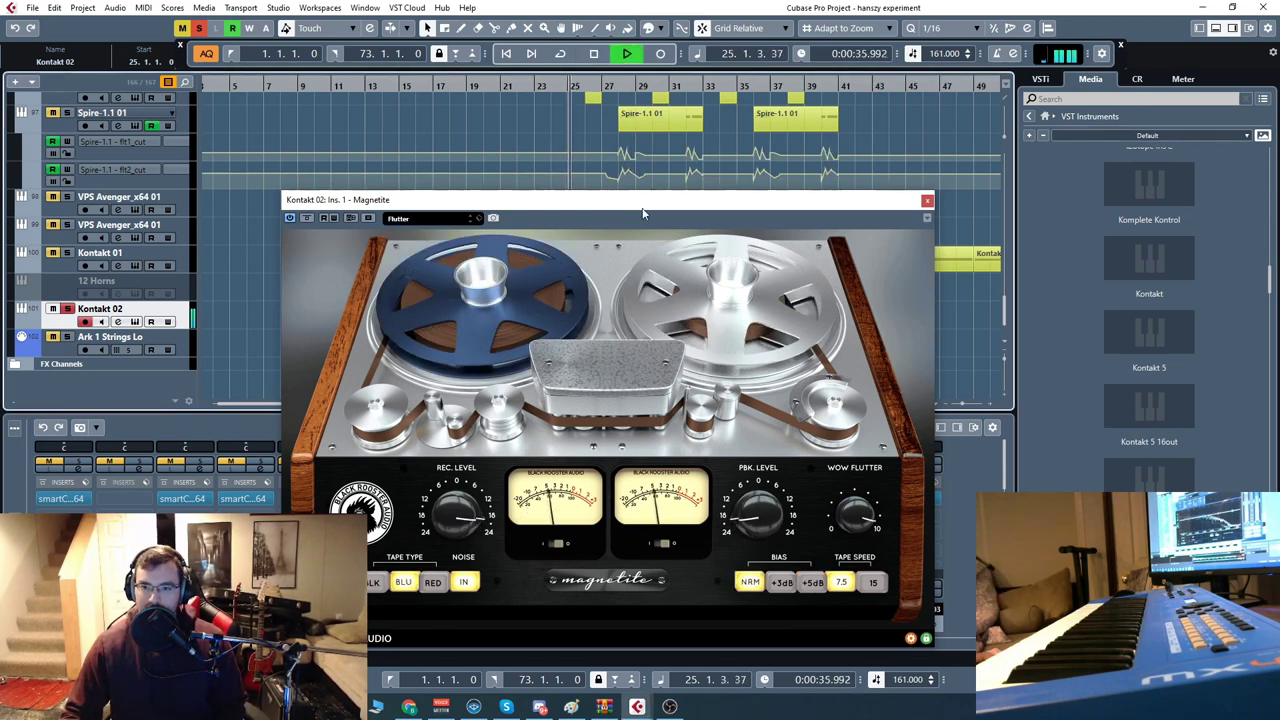
# Switch Magnetite to the HissingDepleted preset during playback, stop after bar 29 begins, and move the plug-in window clear of the mixer's channel names.
pyautogui.click(413, 220)
pyautogui.click(435, 279)
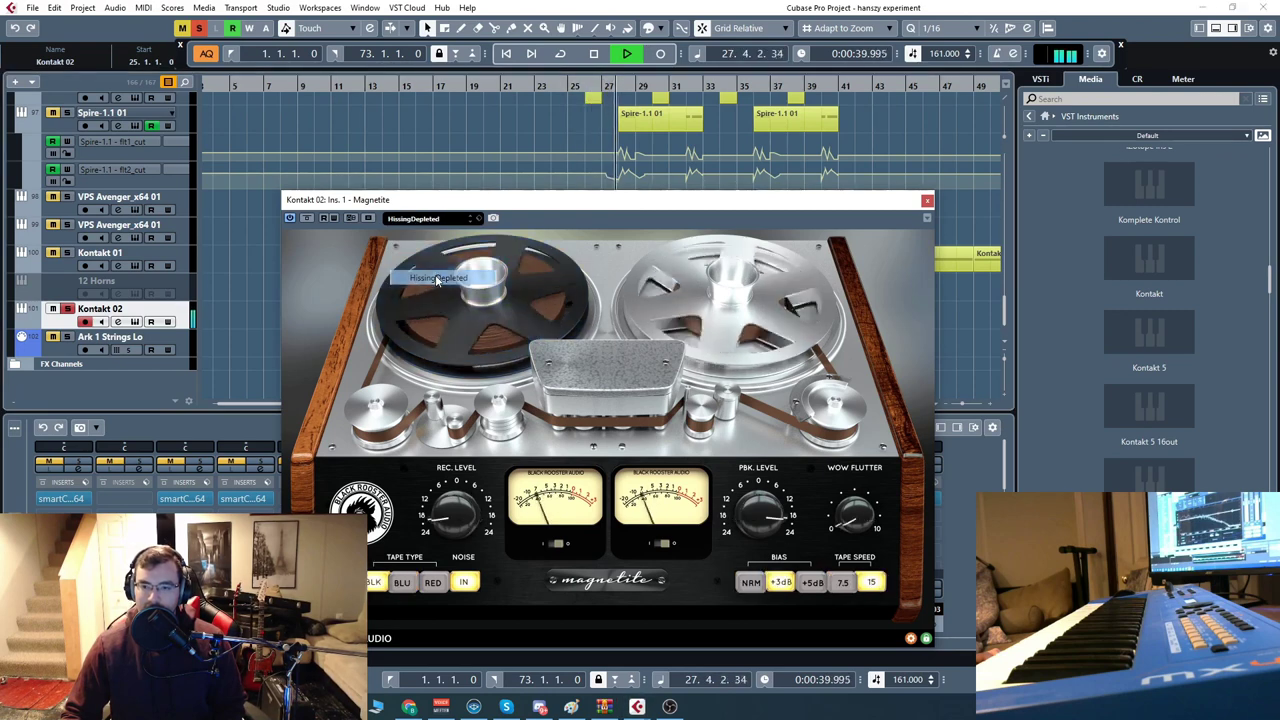
pyautogui.click(596, 55)
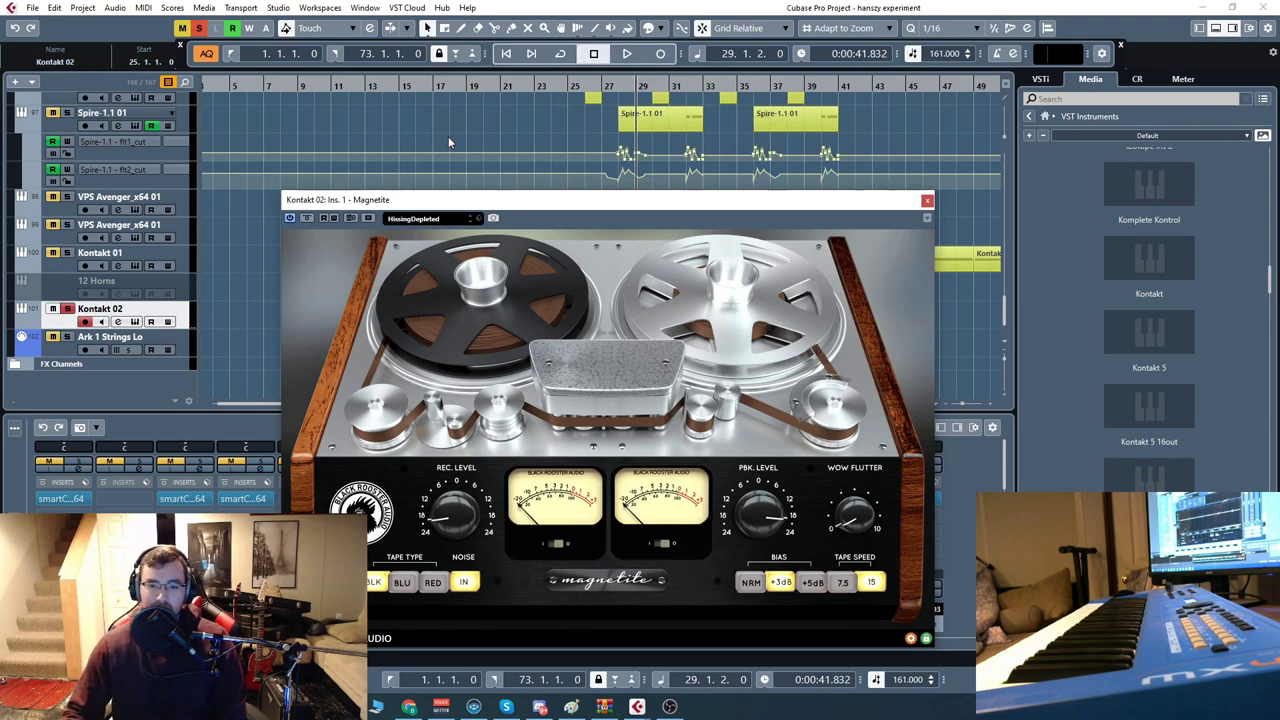
pyautogui.moveTo(546, 207); pyautogui.dragTo(529, 168)
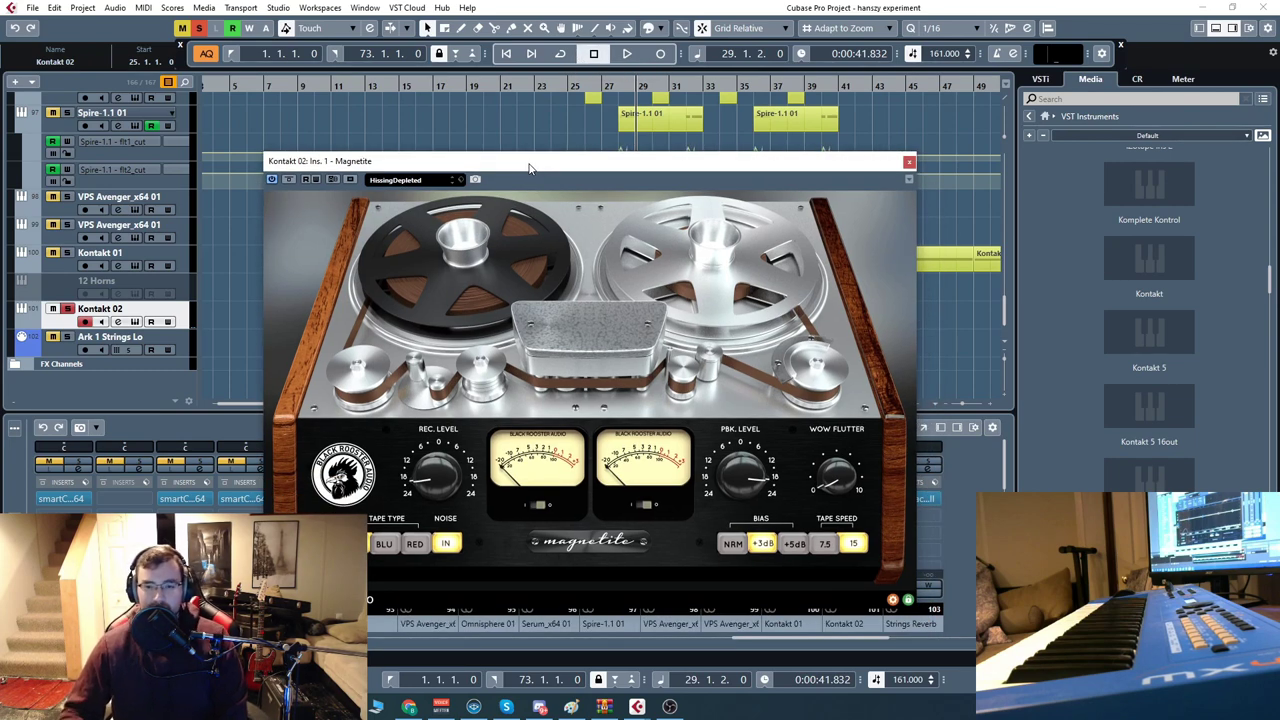